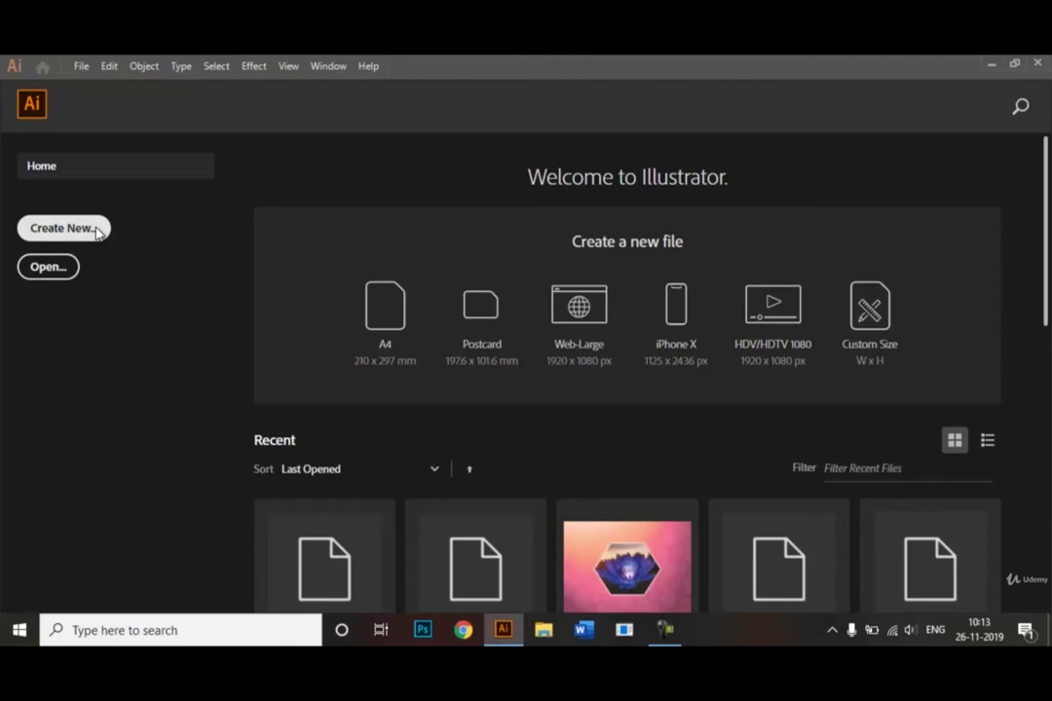
Create a new portrait A4 document named Layers Panel, 21 x 29.7 cm with one artboard.
click(97, 230)
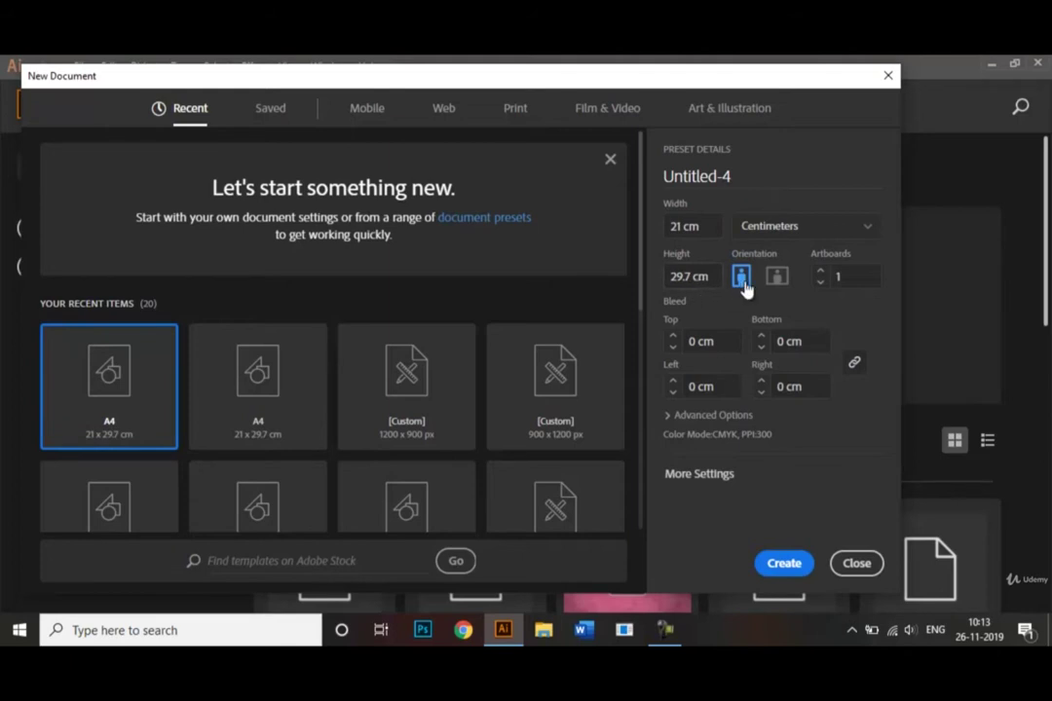
click(749, 178)
drag(749, 178, 659, 181)
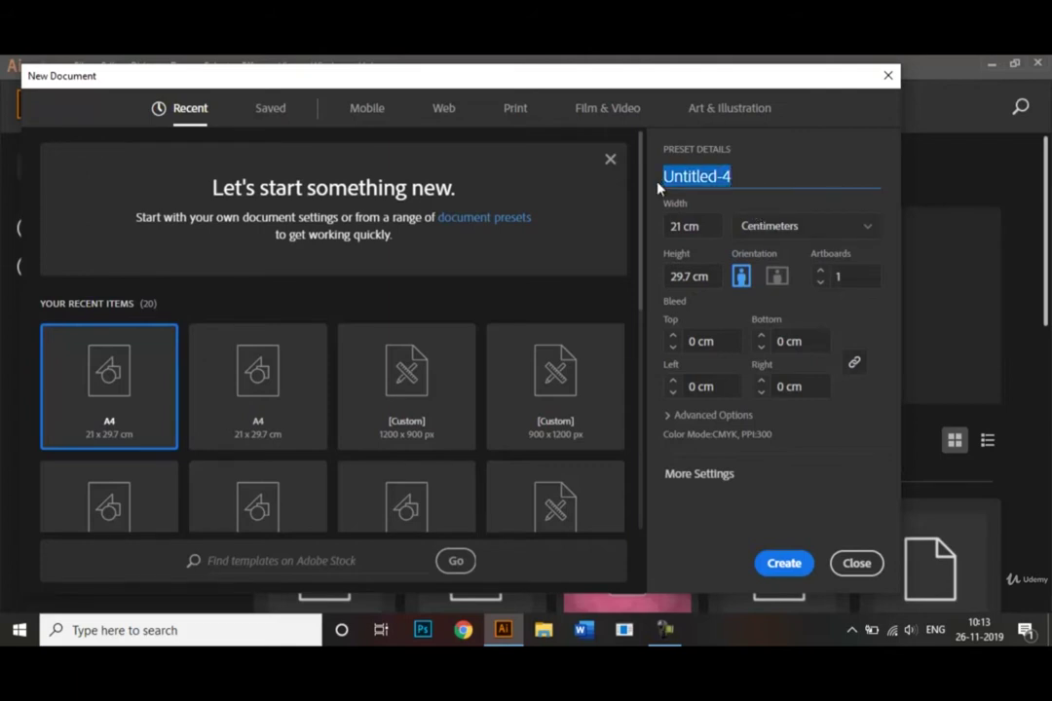
key(BackSpace)
text(Layer)
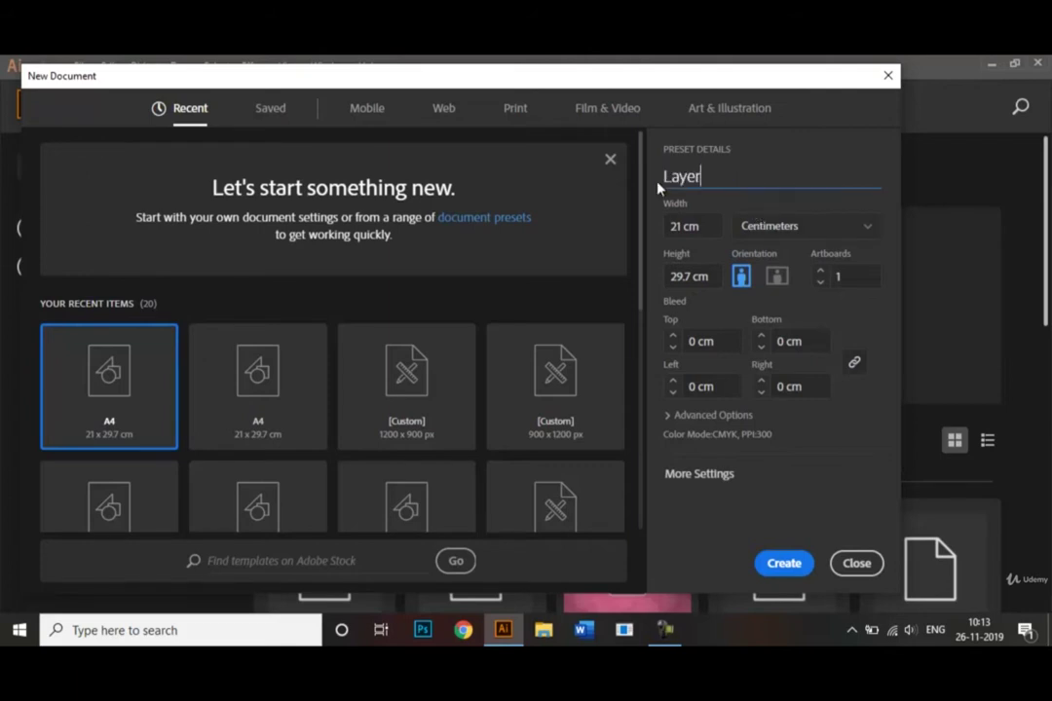
text(s Panel)
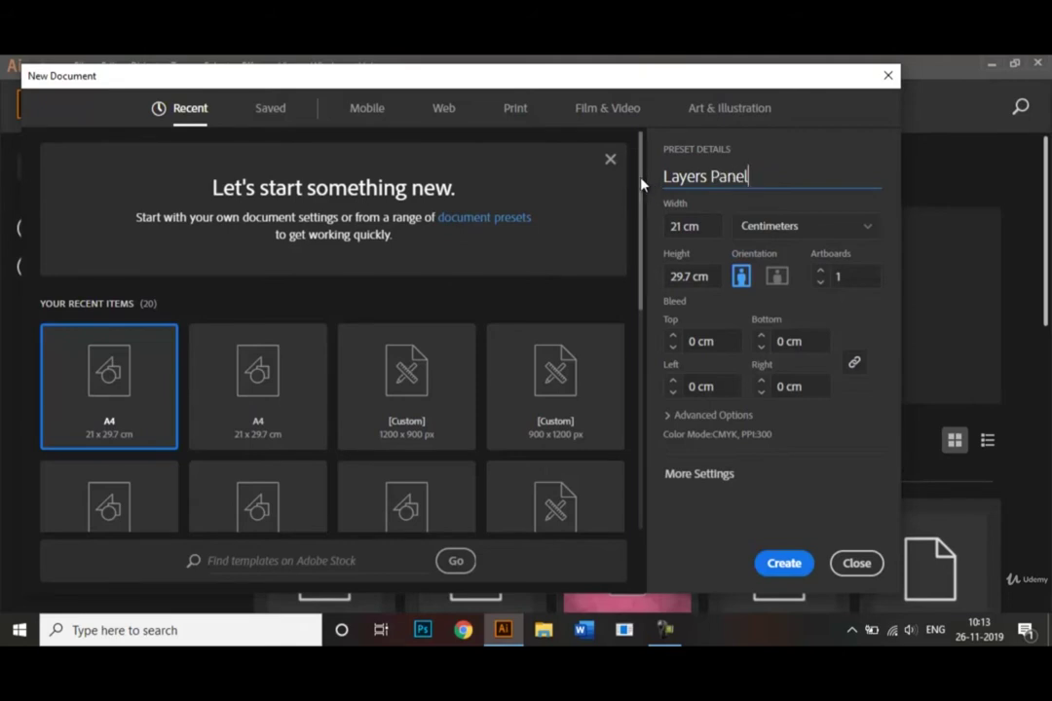
mouse_move(641, 183)
mouse_down()
mouse_move(641, 265)
mouse_move(631, 192)
mouse_up()
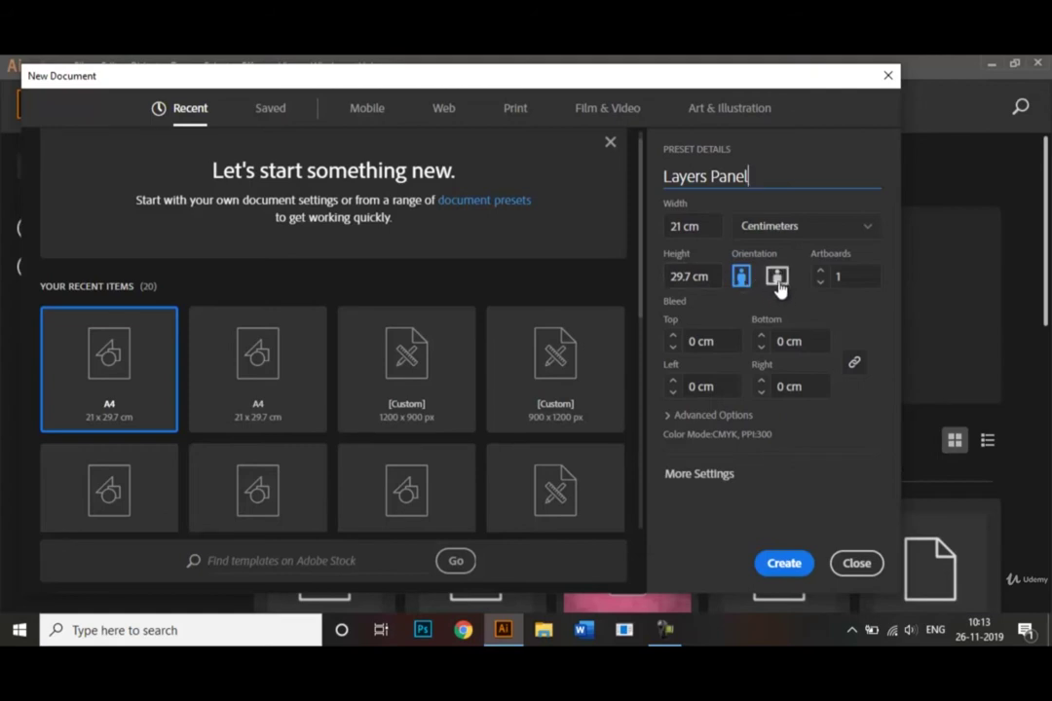
click(788, 570)
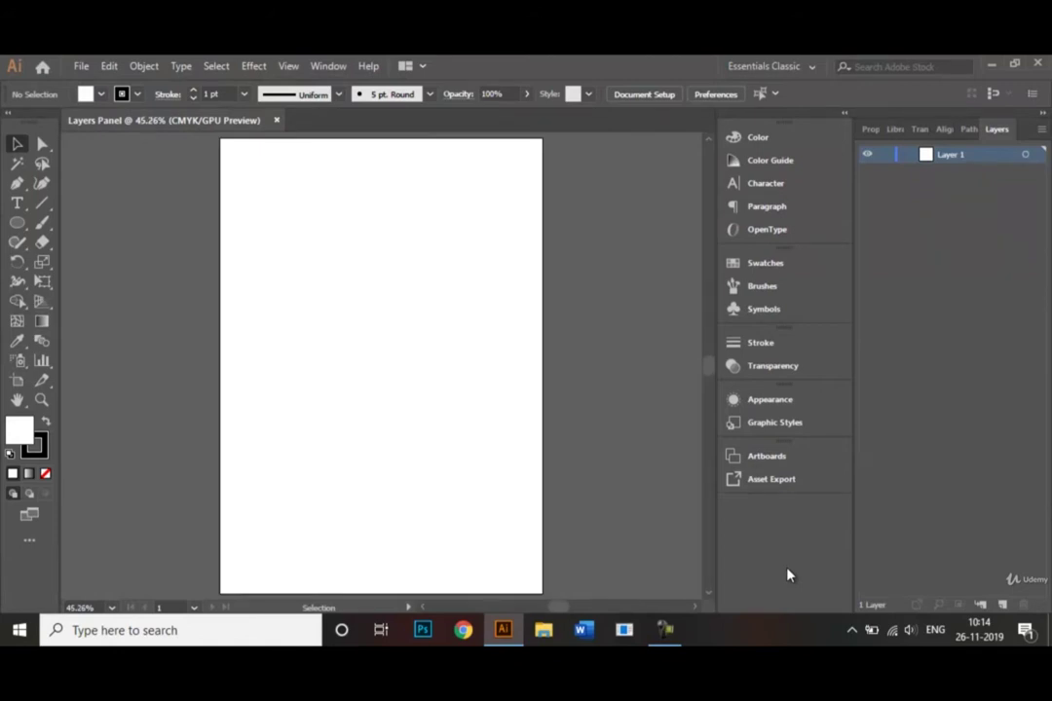
click(809, 68)
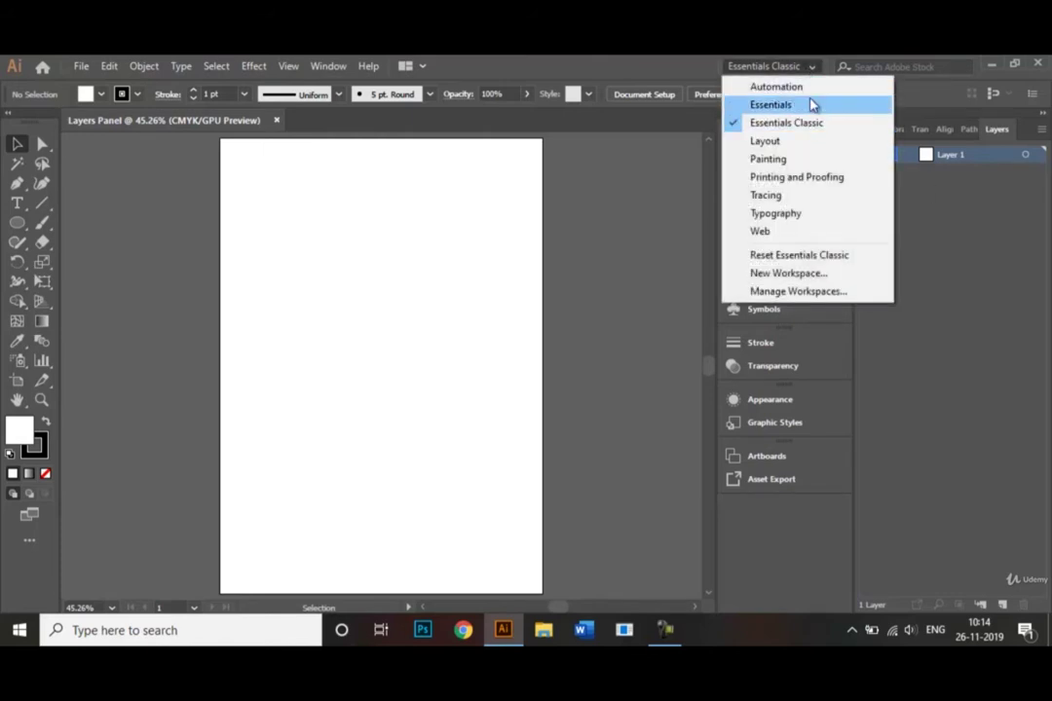
click(808, 68)
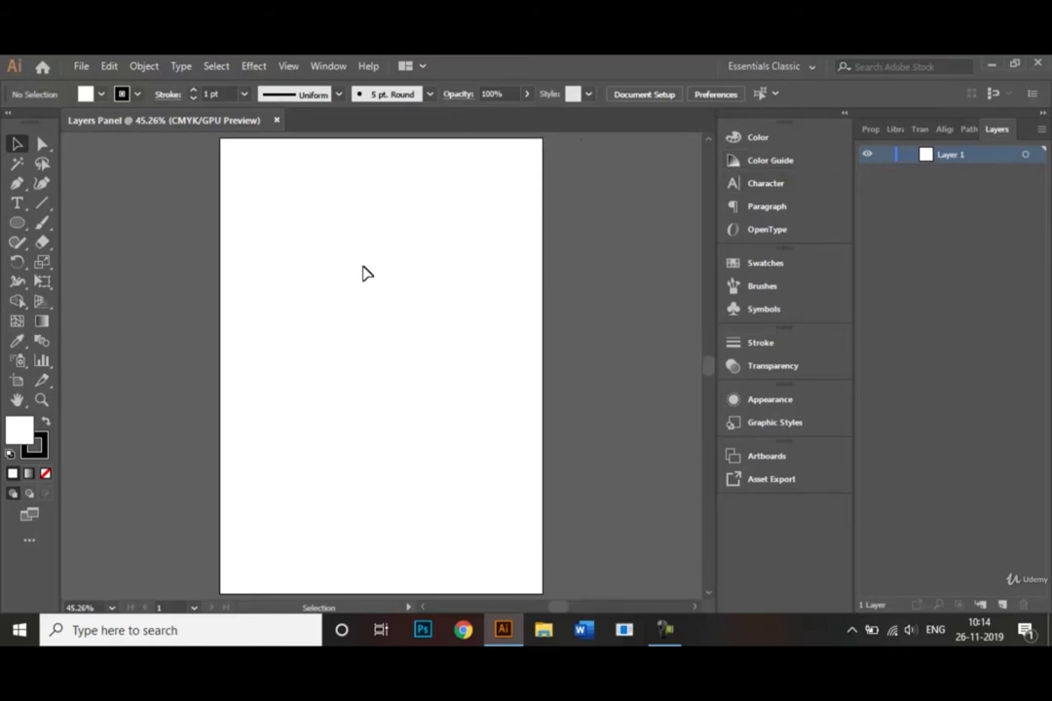
Rename Layer 1 as Background in its layer options.
double_click(961, 166)
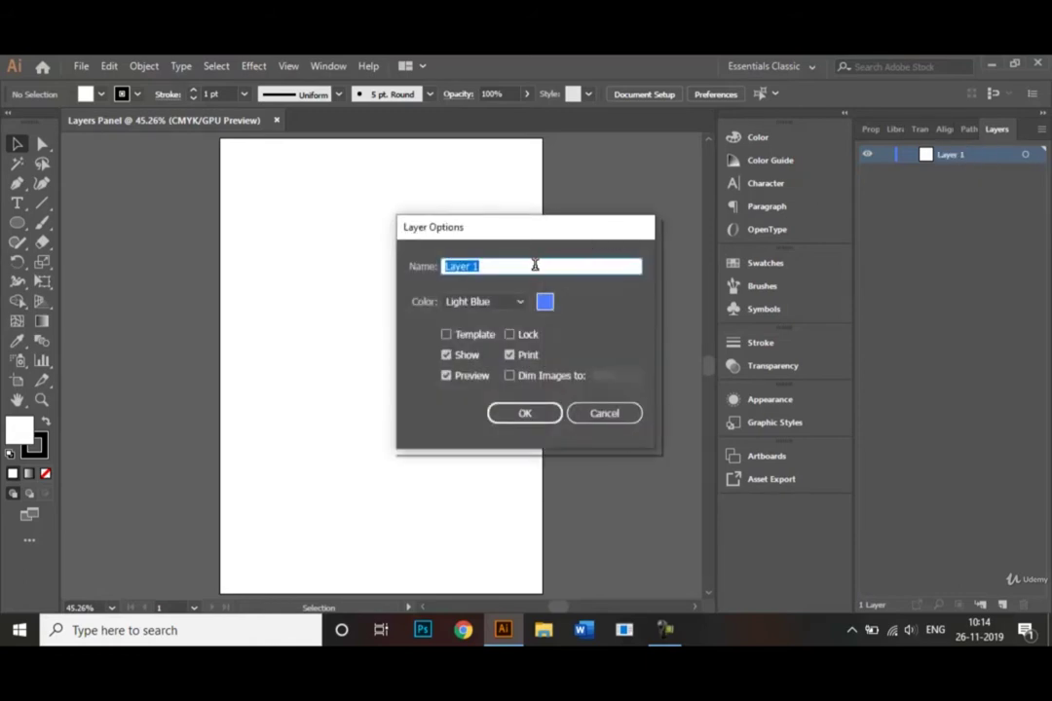
key(BackSpace)
text(Background)
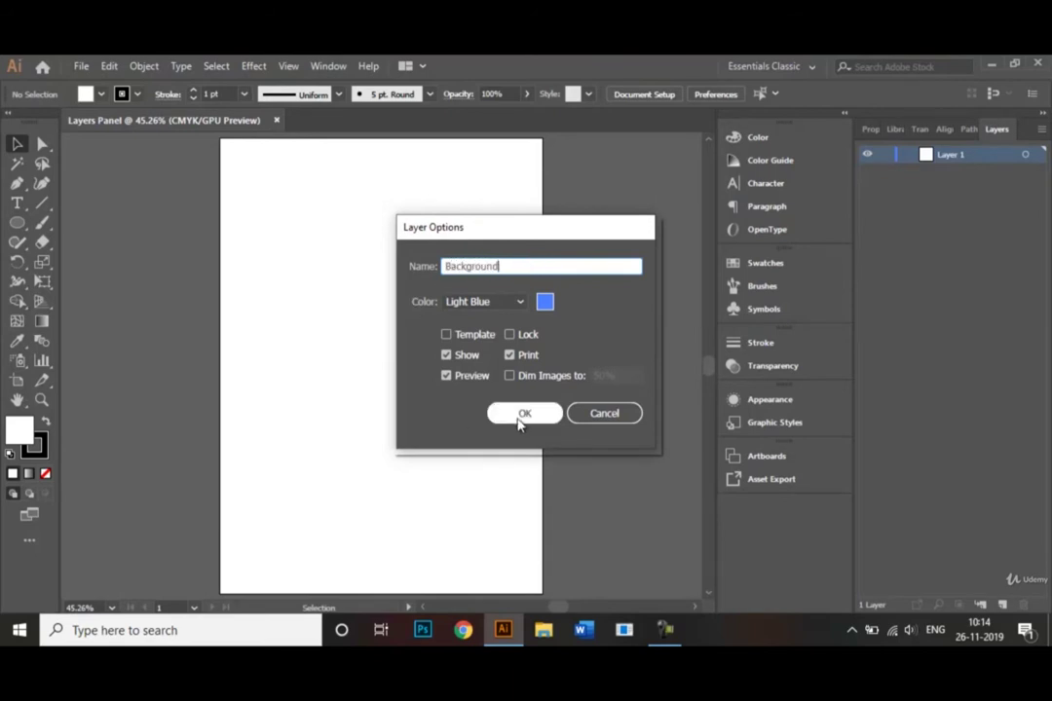
click(521, 417)
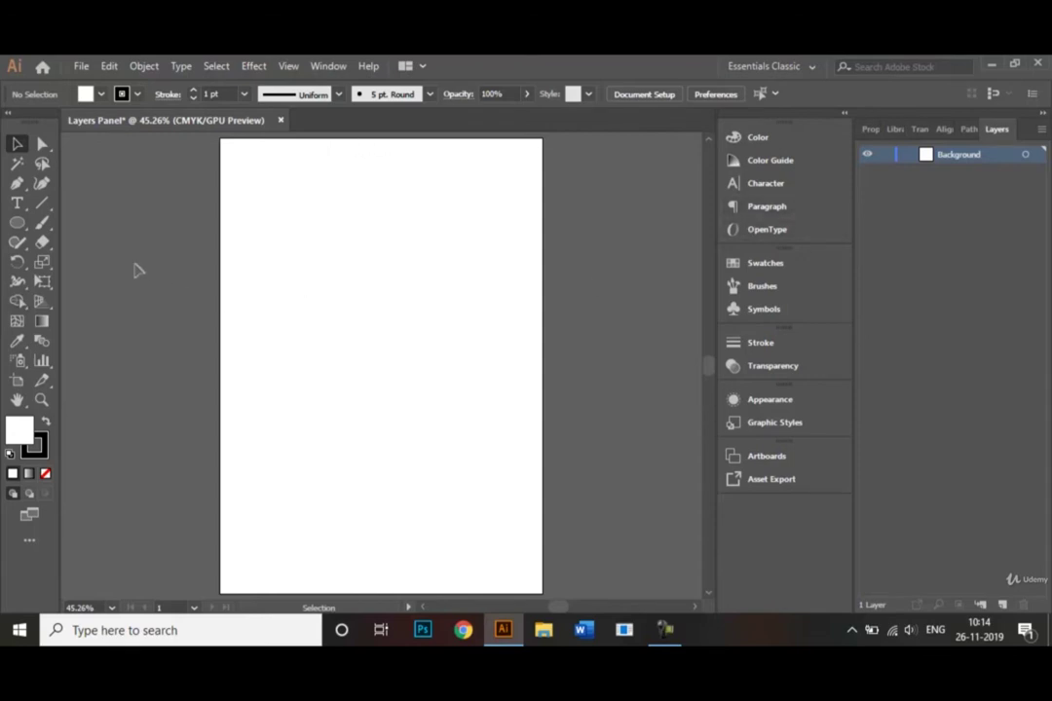
Set up the Rectangle tool with a dark blue swatch as fill and no stroke.
click(24, 232)
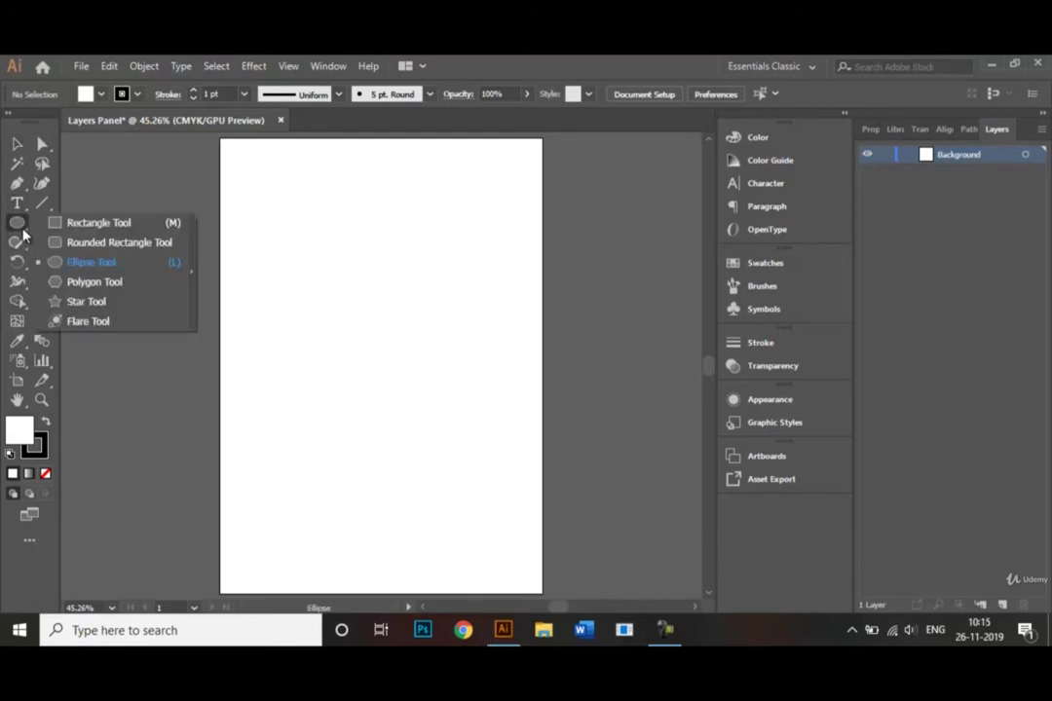
click(74, 226)
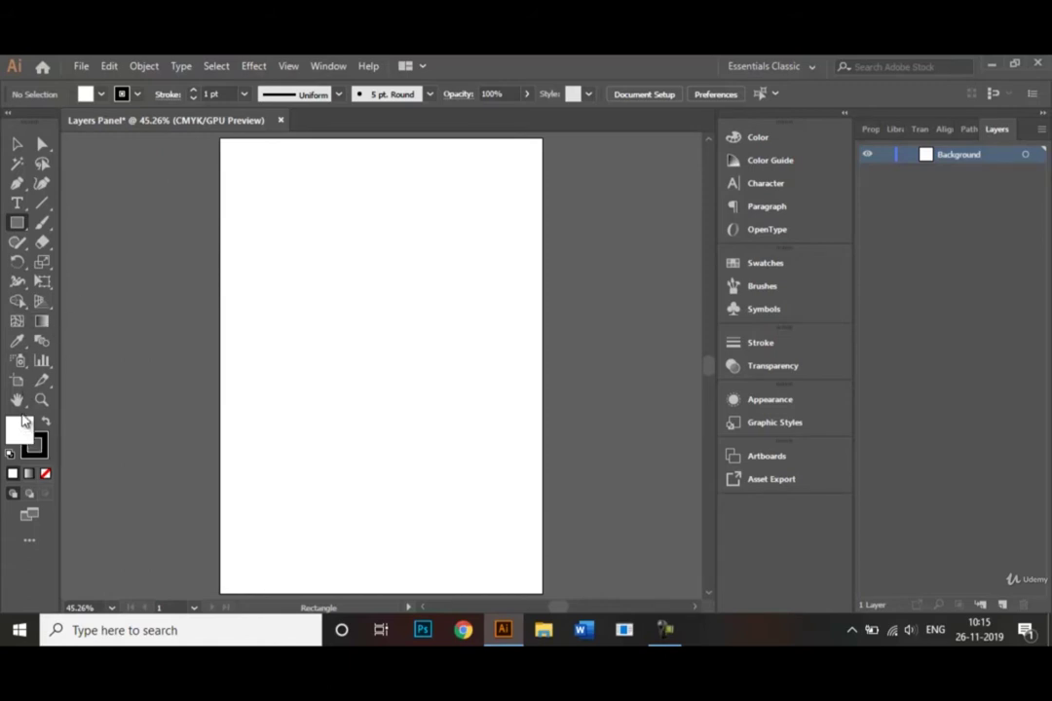
click(103, 95)
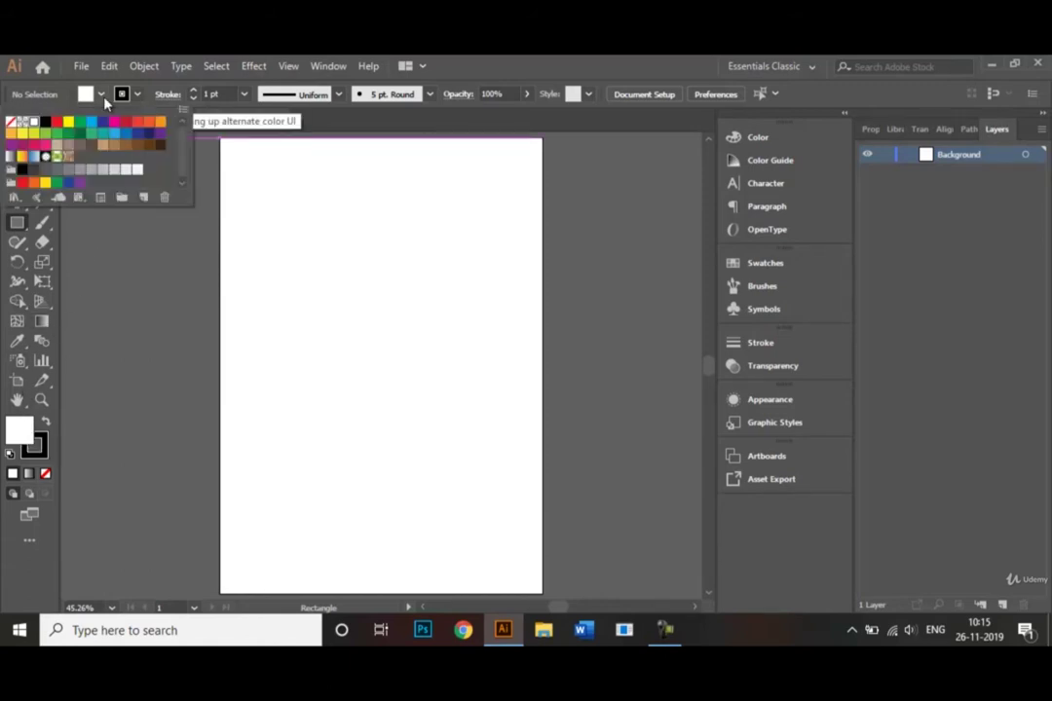
click(148, 135)
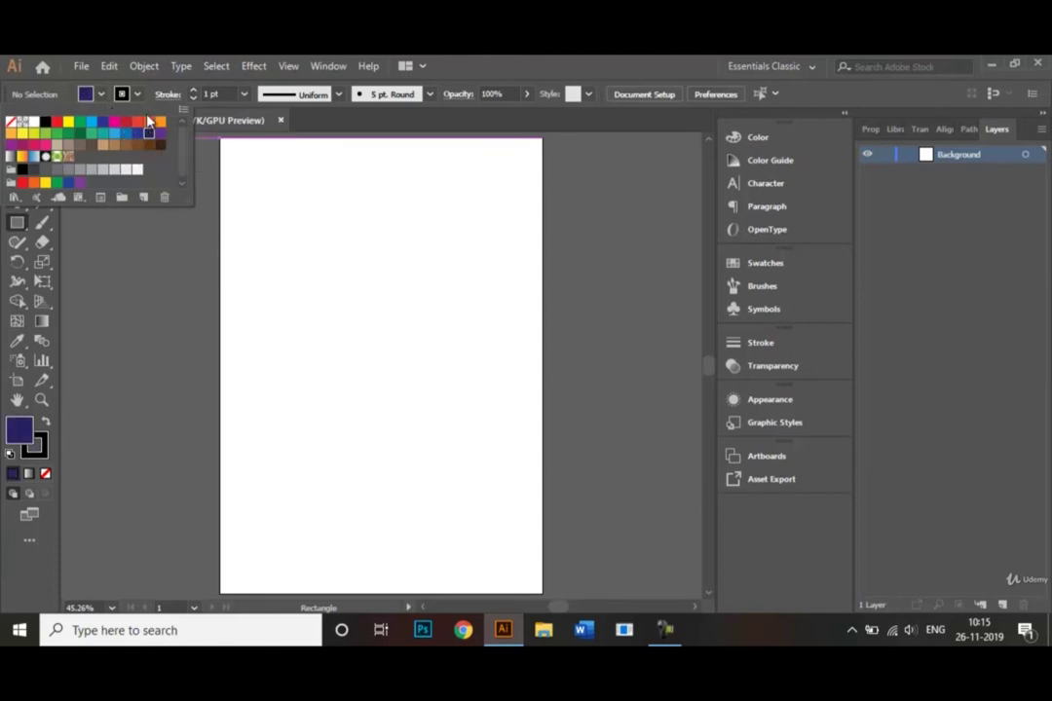
click(137, 95)
click(137, 95)
click(10, 121)
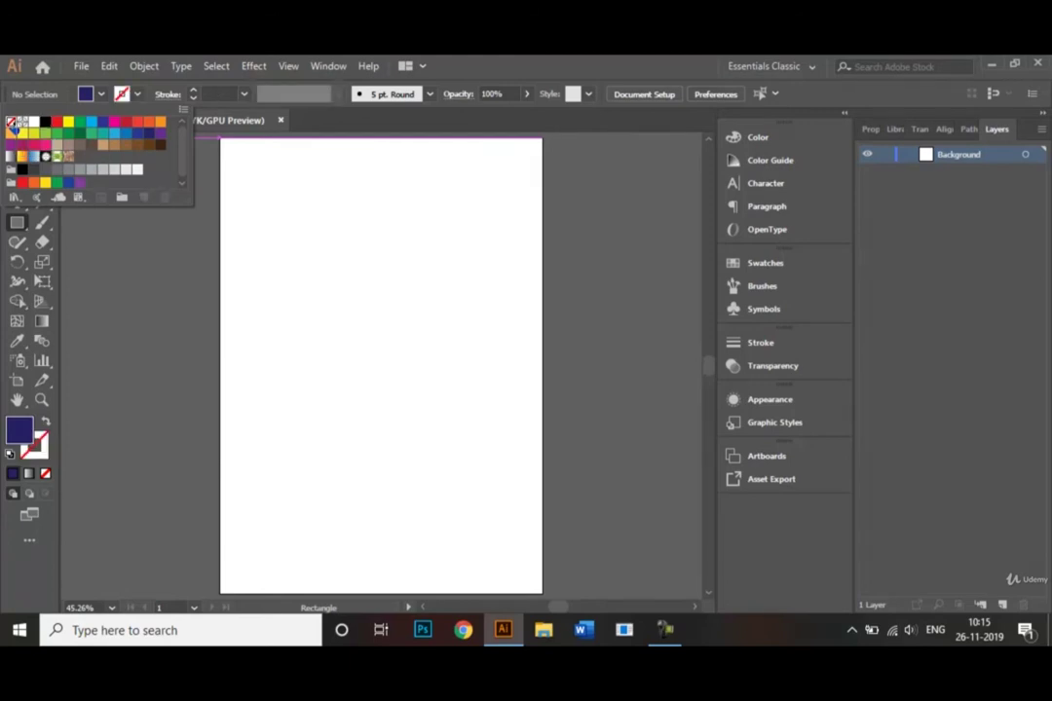
click(335, 189)
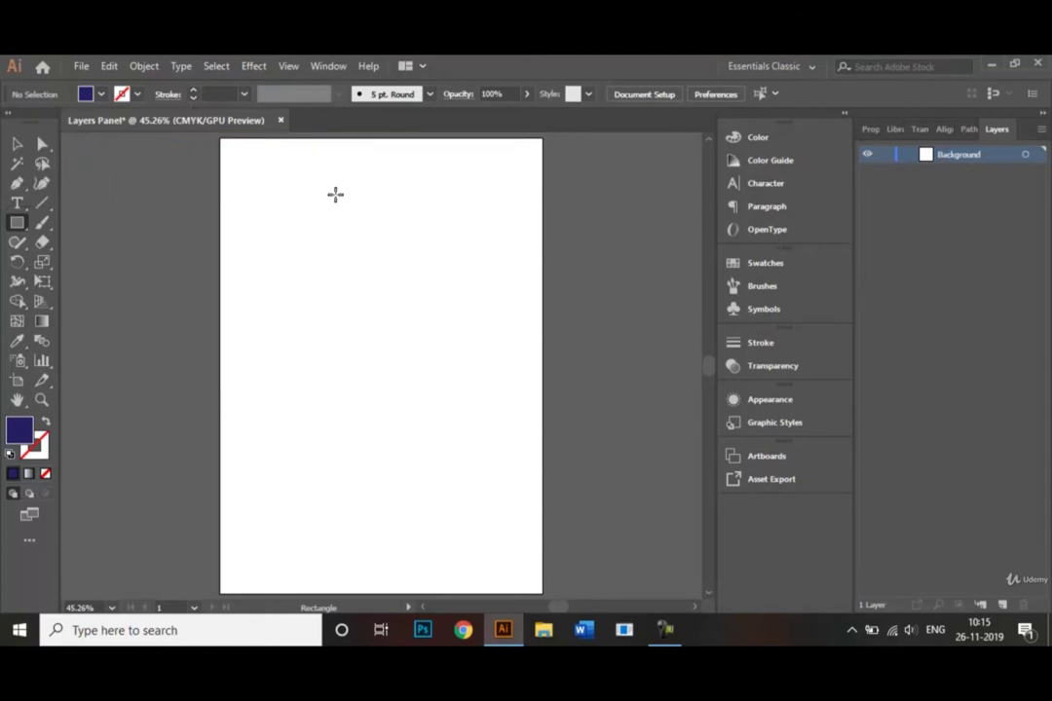
Create a rectangle 21 cm wide and 29.7 cm high on the Background layer.
click(335, 194)
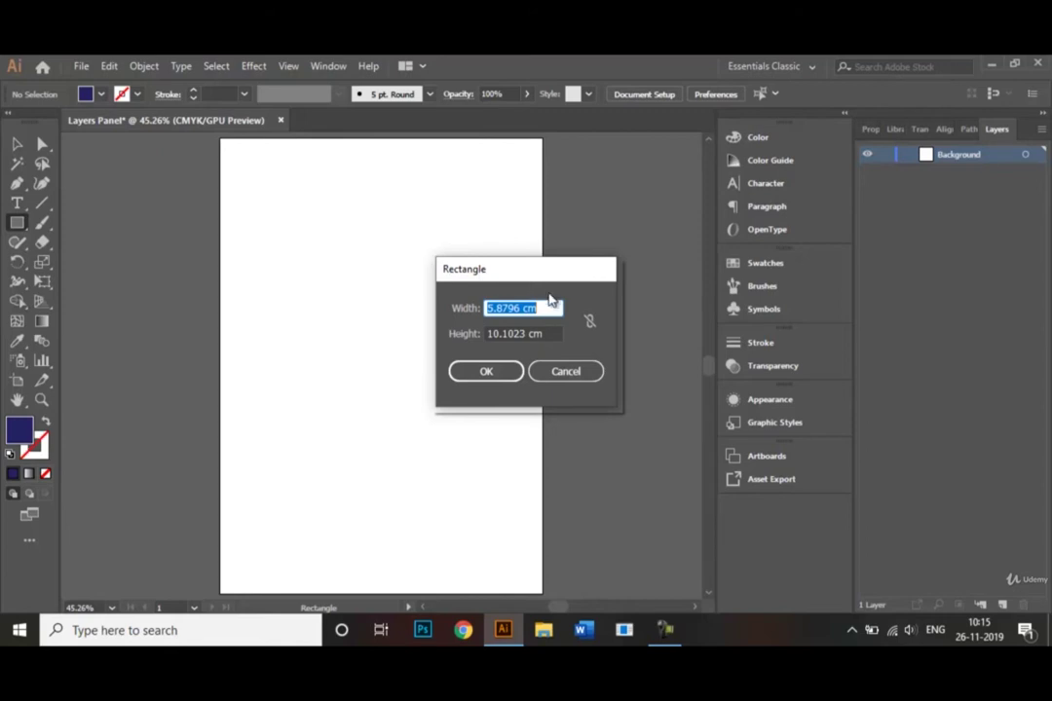
text(21)
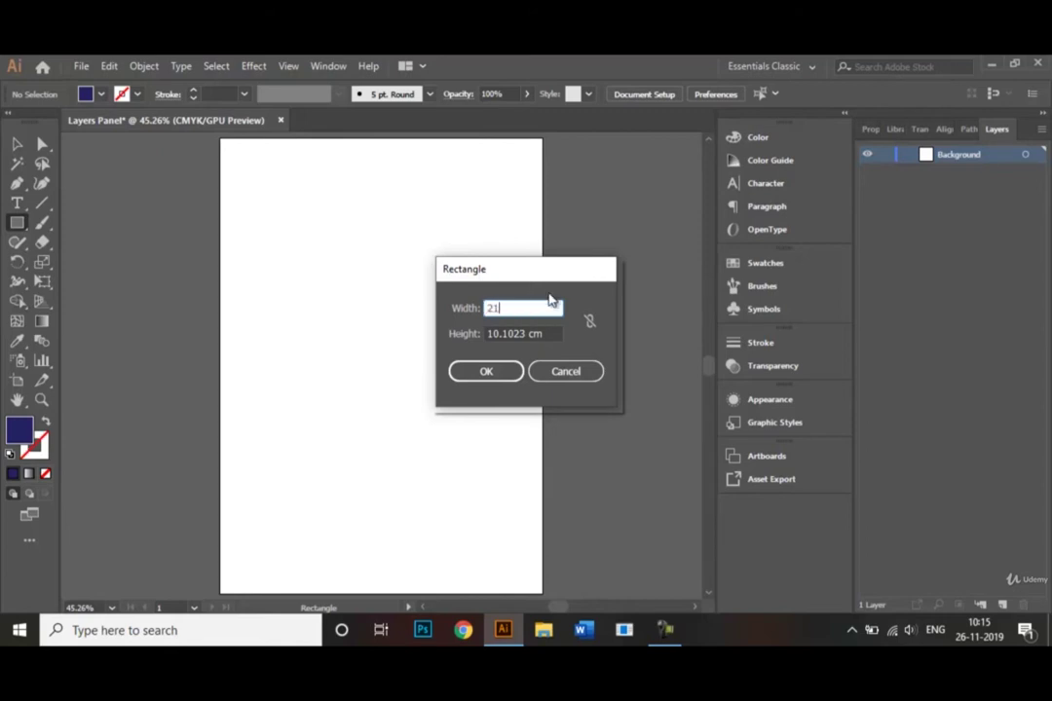
click(527, 334)
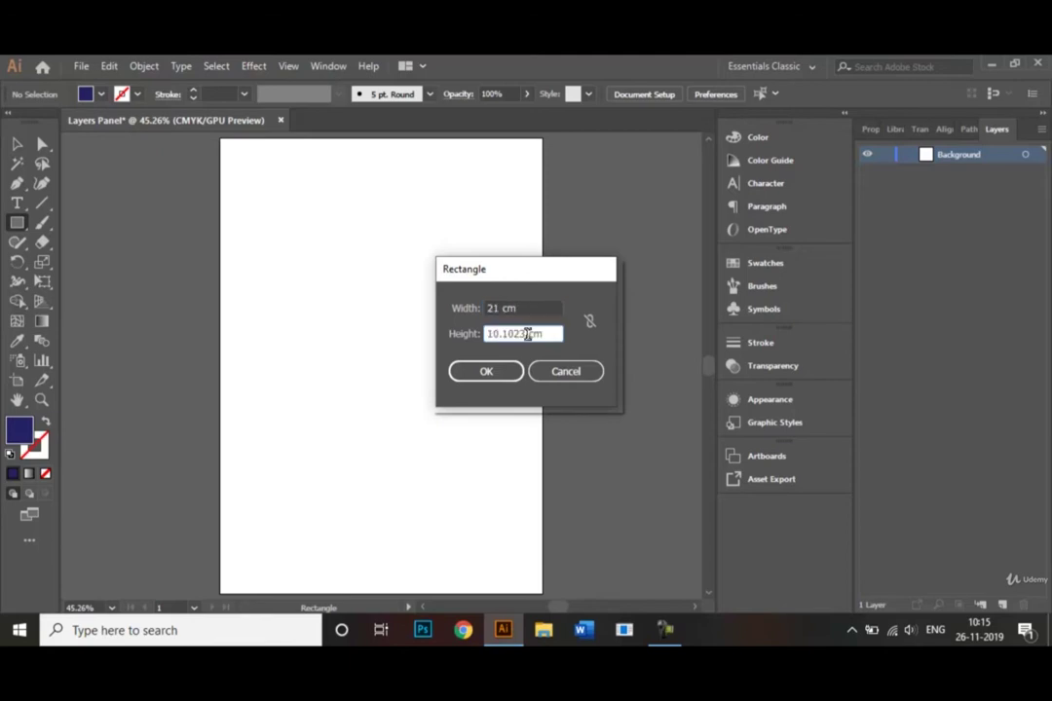
drag(527, 334, 463, 336)
text(29.7)
click(481, 369)
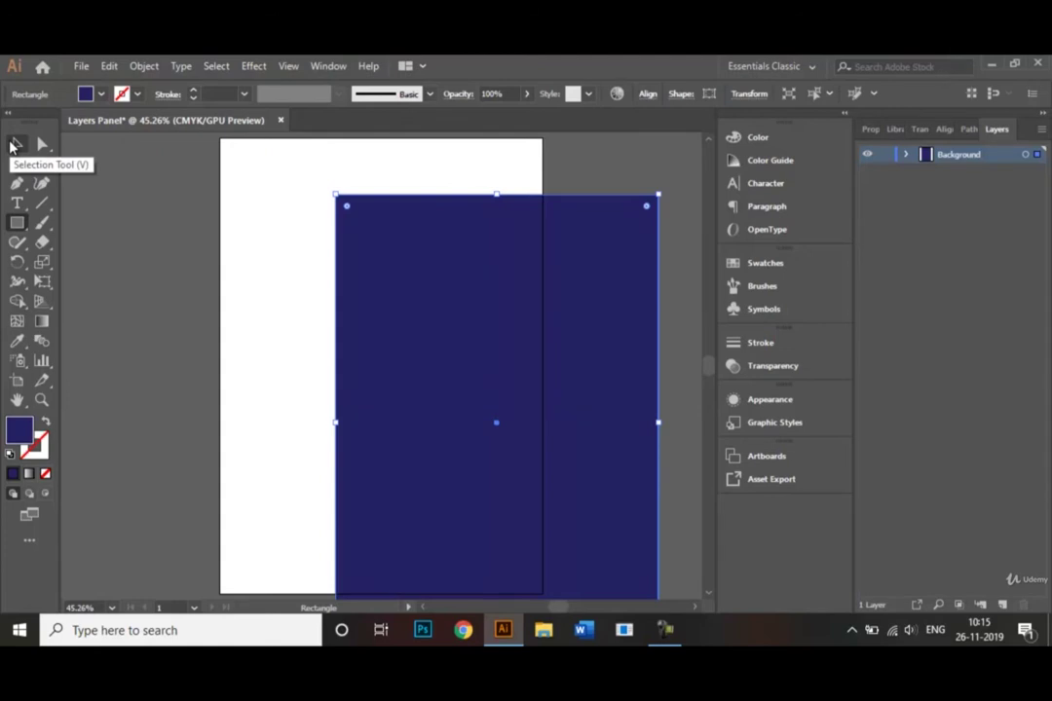
Move the dark blue rectangle so it covers the artboard exactly, and deselect it.
click(14, 145)
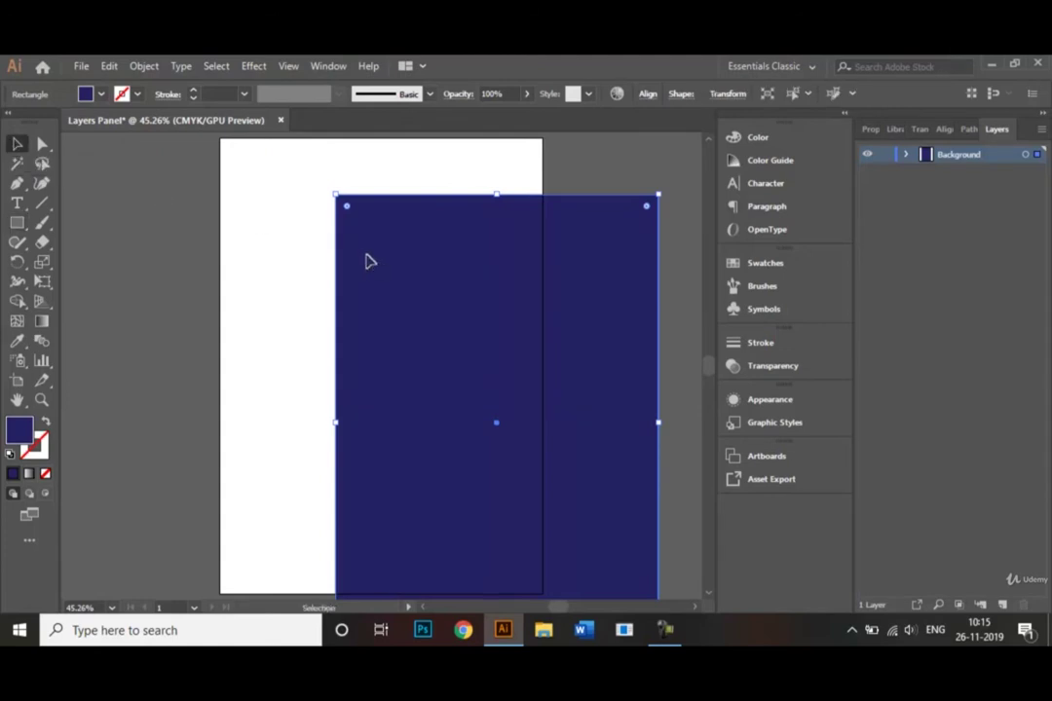
drag(368, 261, 253, 207)
click(625, 359)
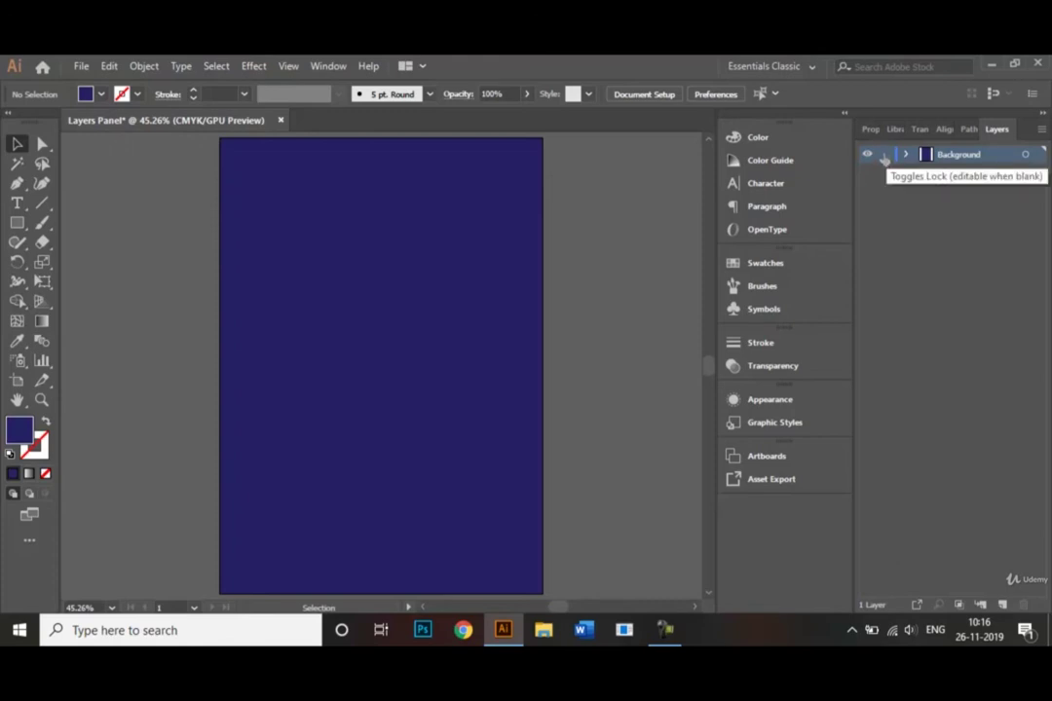
Lock the Background layer, toggling the lock off and on again.
click(884, 156)
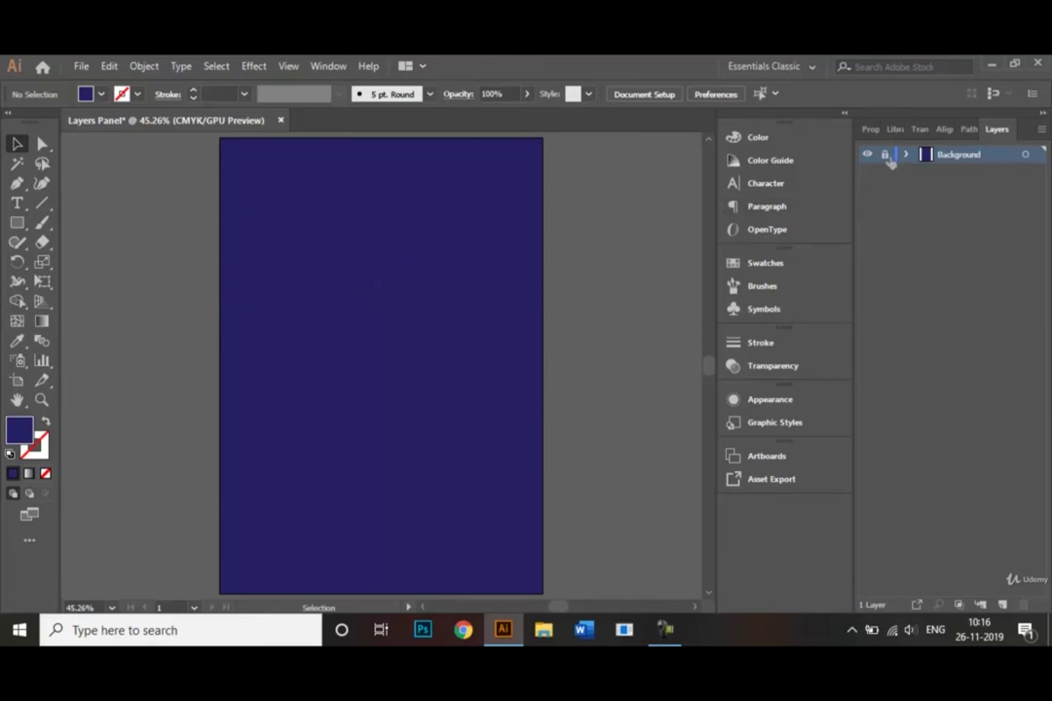
click(884, 154)
click(884, 156)
Add a new layer above Background, name it Illustration and make it the active layer.
click(1002, 607)
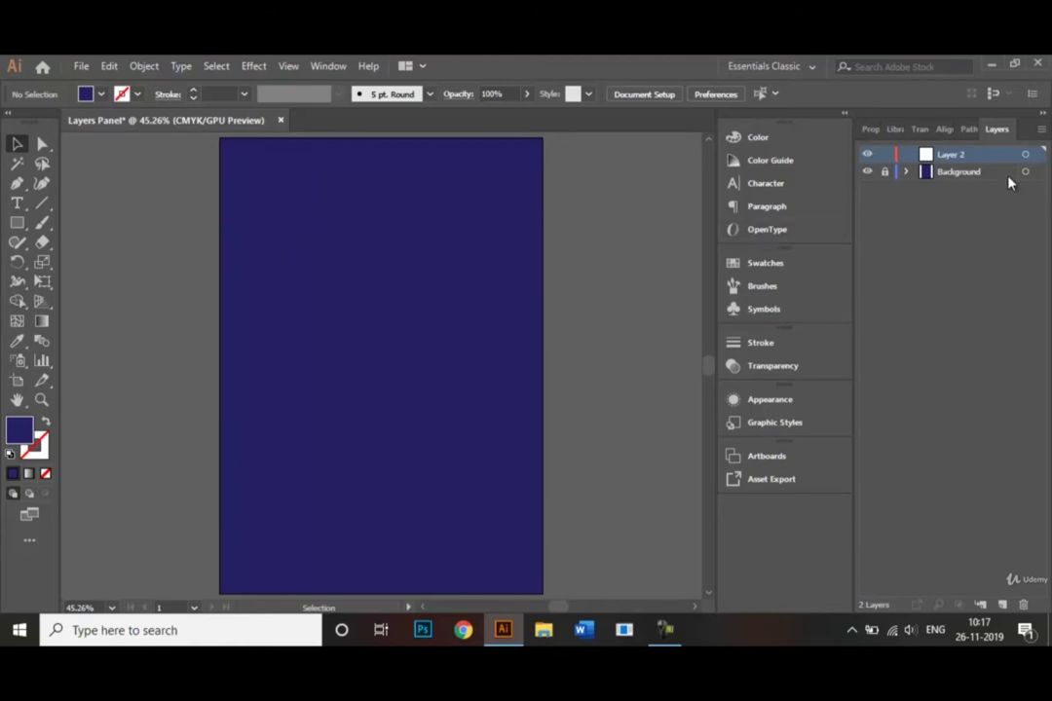
double_click(960, 156)
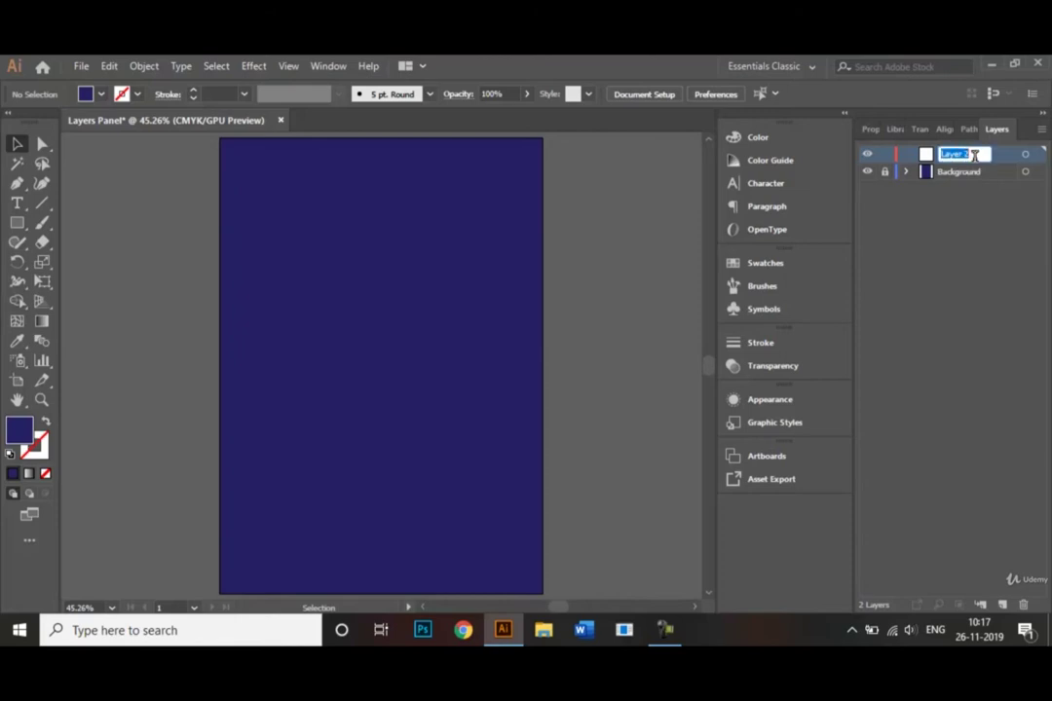
text(Blu)
text(strat)
text(ion)
click(961, 262)
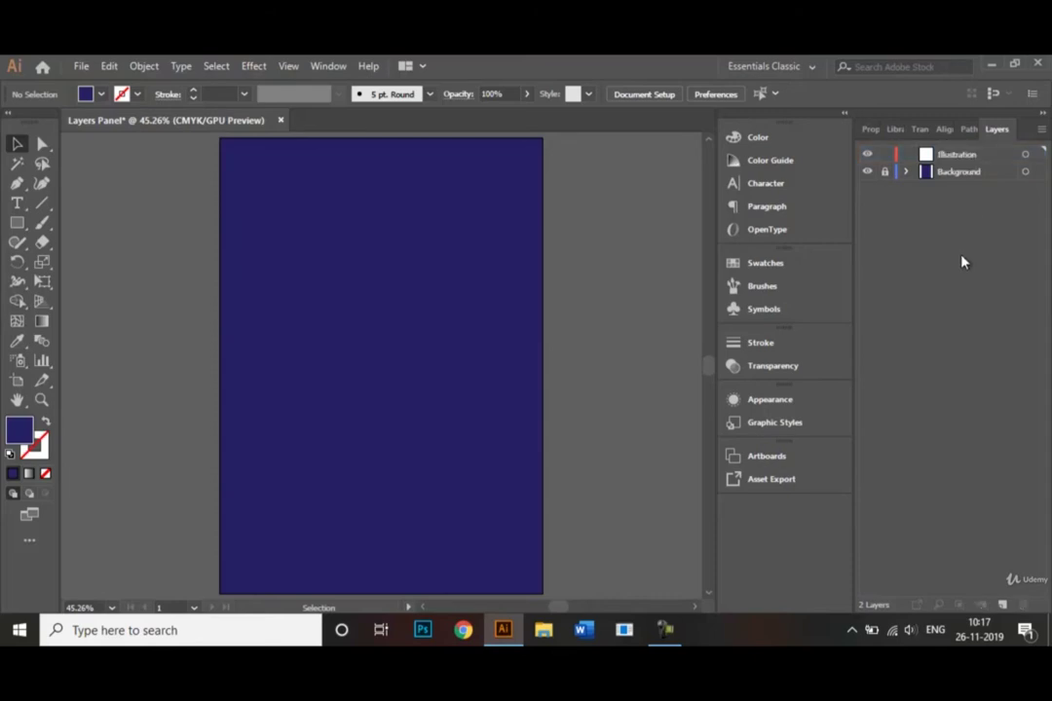
click(972, 157)
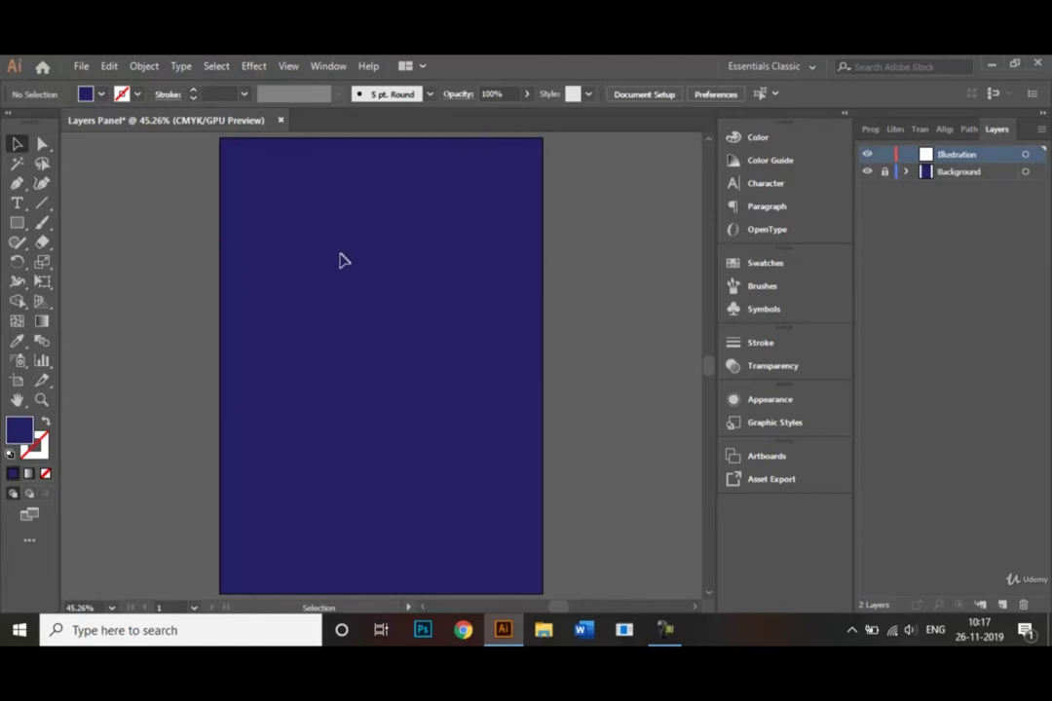
Set up the Rectangle tool with a pale lavender fill (#d1d1e8) and a white stroke.
click(17, 223)
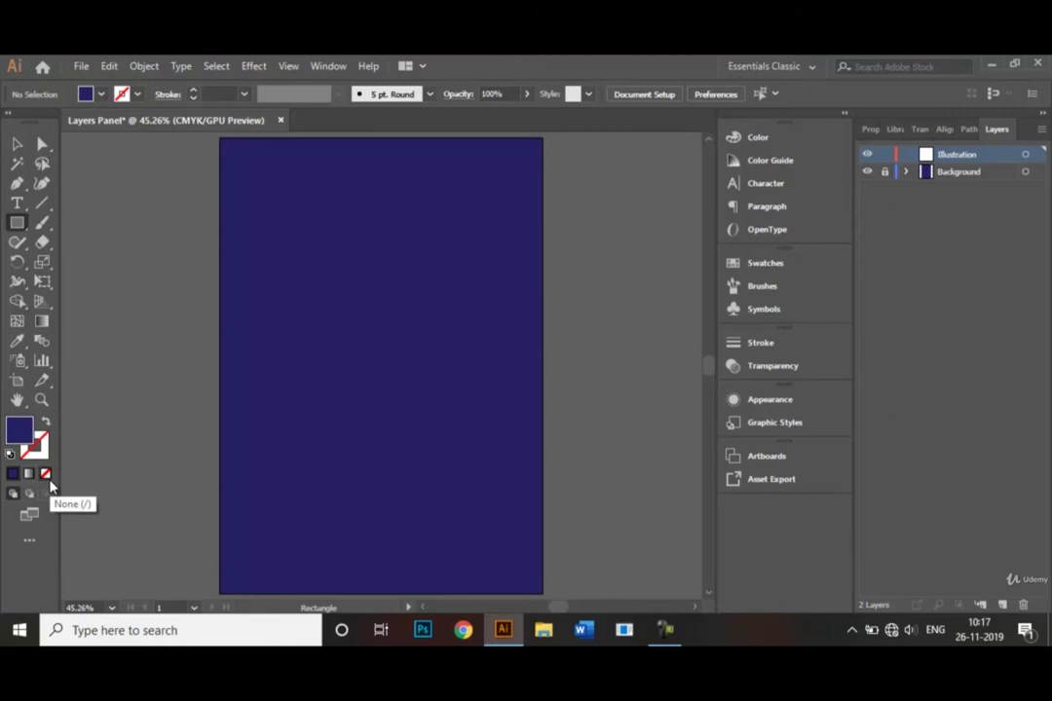
double_click(15, 440)
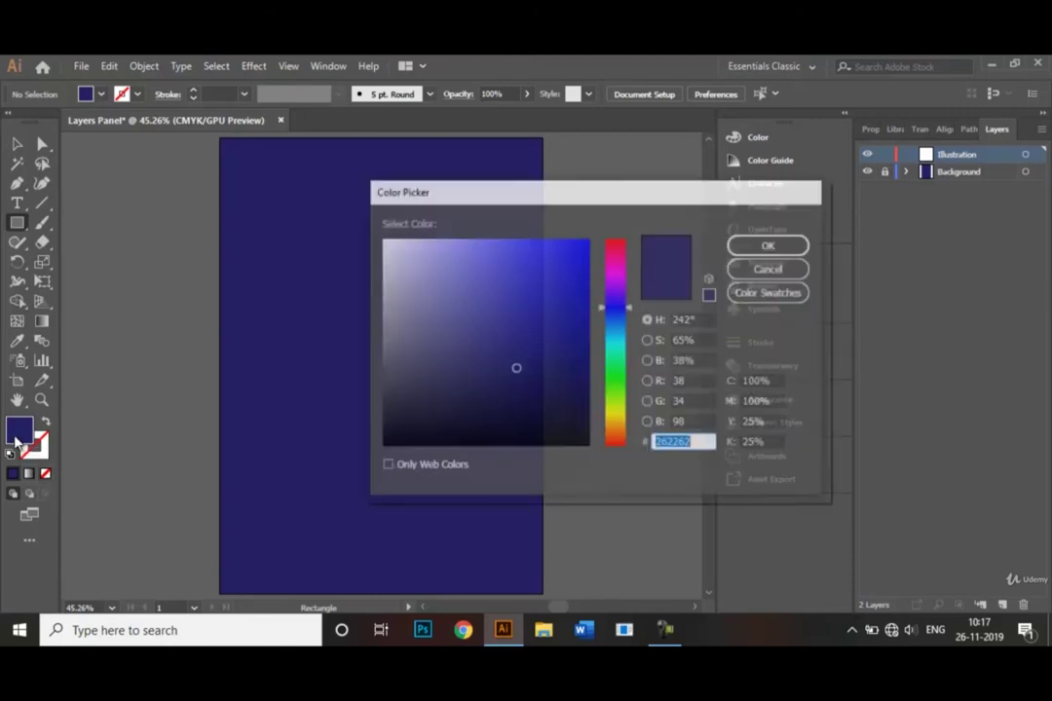
mouse_move(513, 367)
mouse_down()
mouse_move(451, 292)
mouse_move(400, 256)
mouse_up()
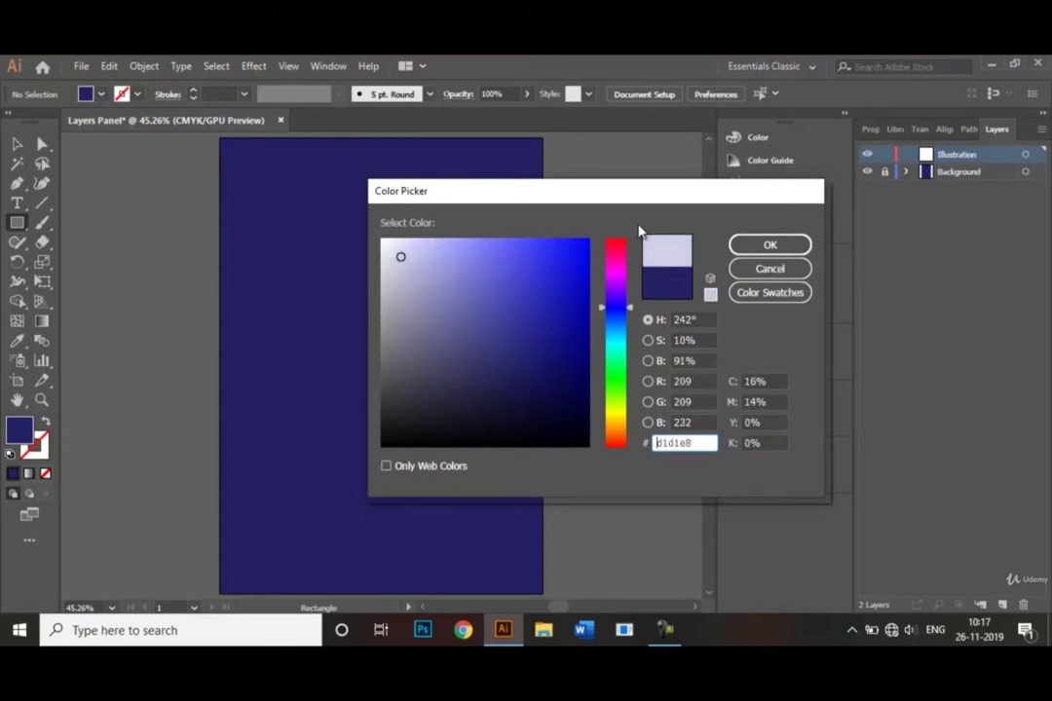
click(756, 245)
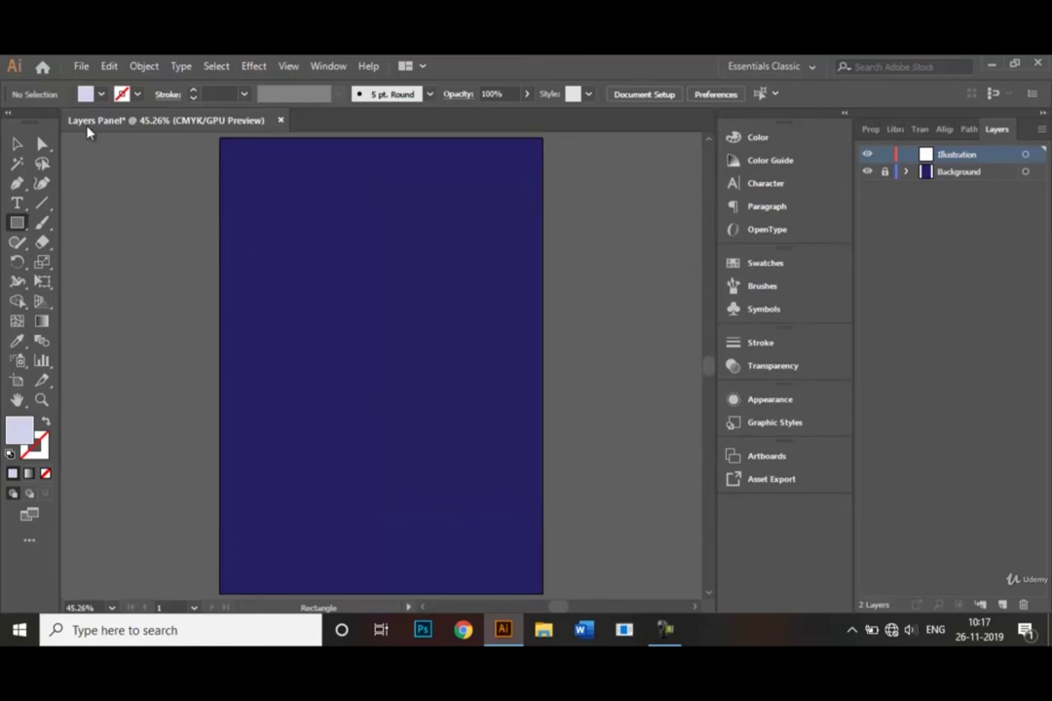
click(143, 95)
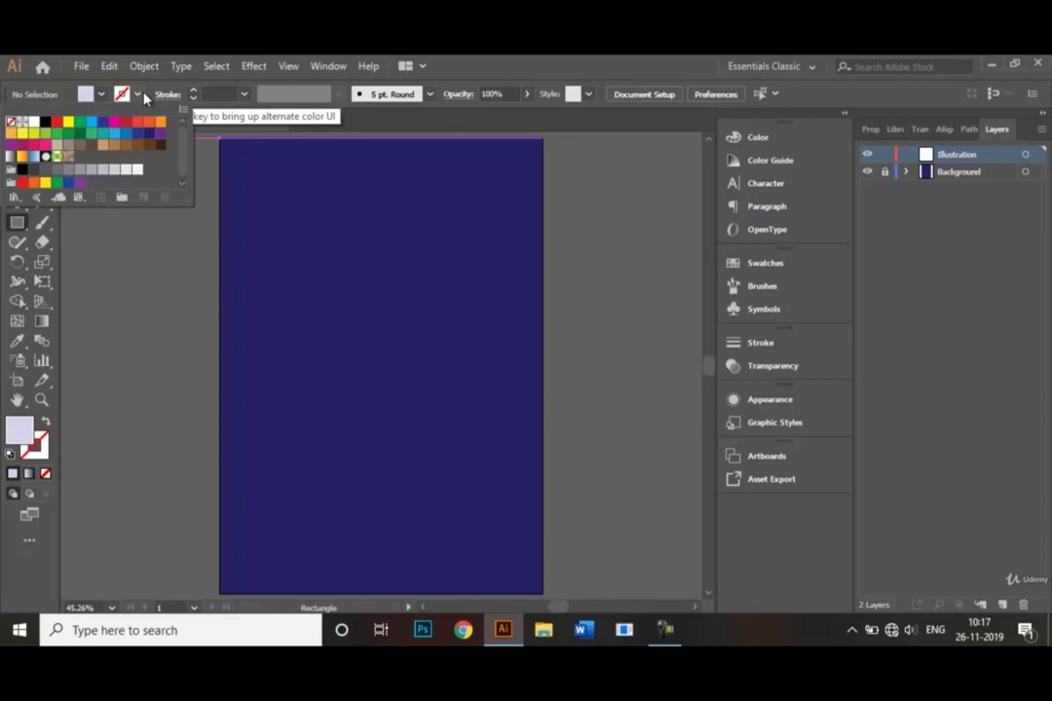
click(34, 121)
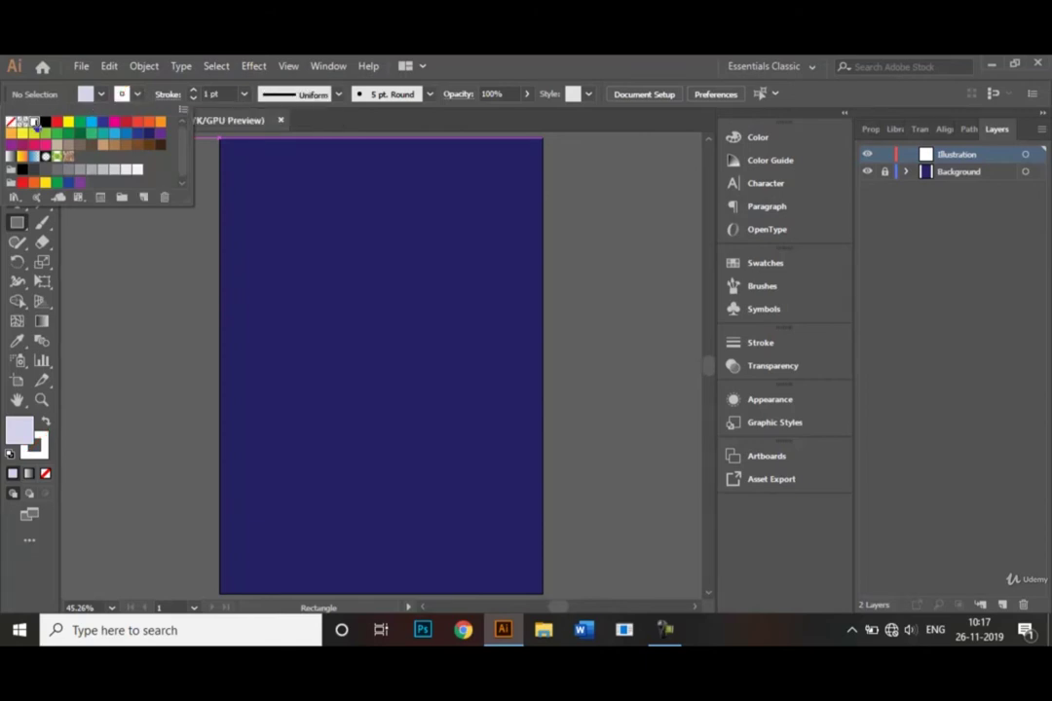
click(328, 211)
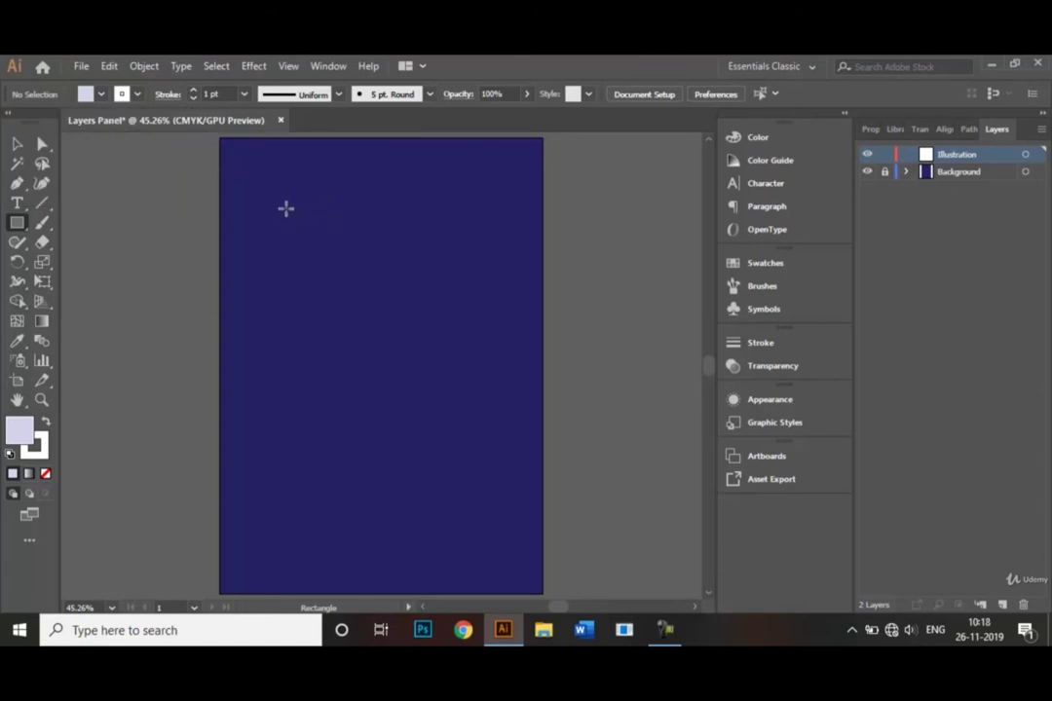
Draw a lavender rectangle in the upper part of the artboard on the Illustration layer, and deselect it.
drag(286, 208, 413, 315)
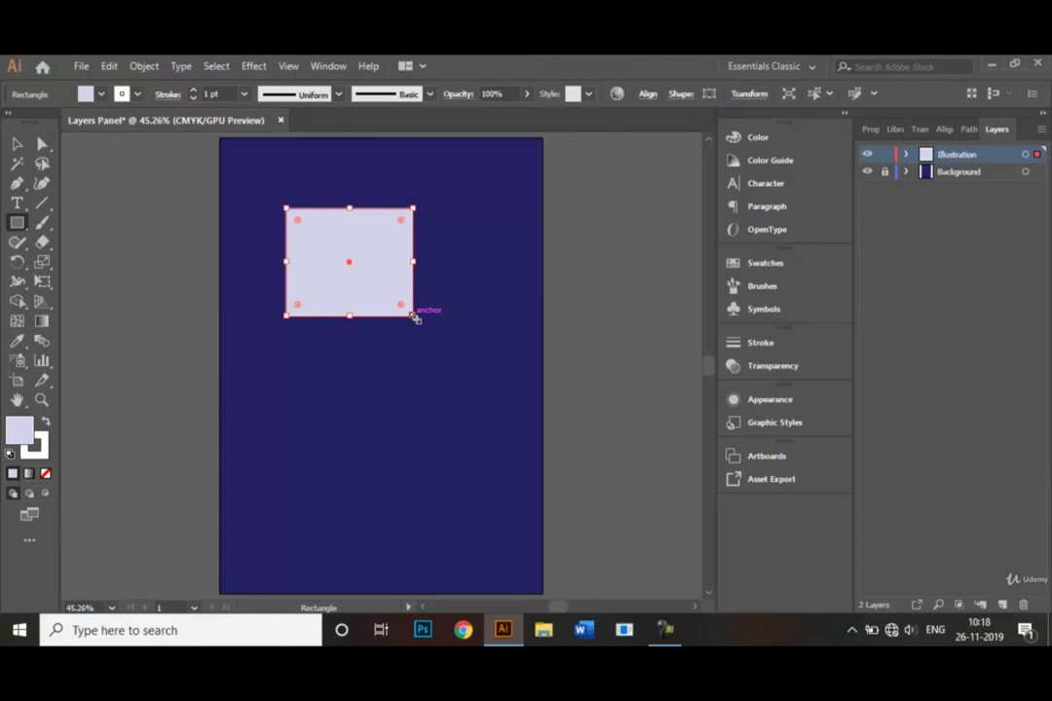
click(17, 143)
click(329, 368)
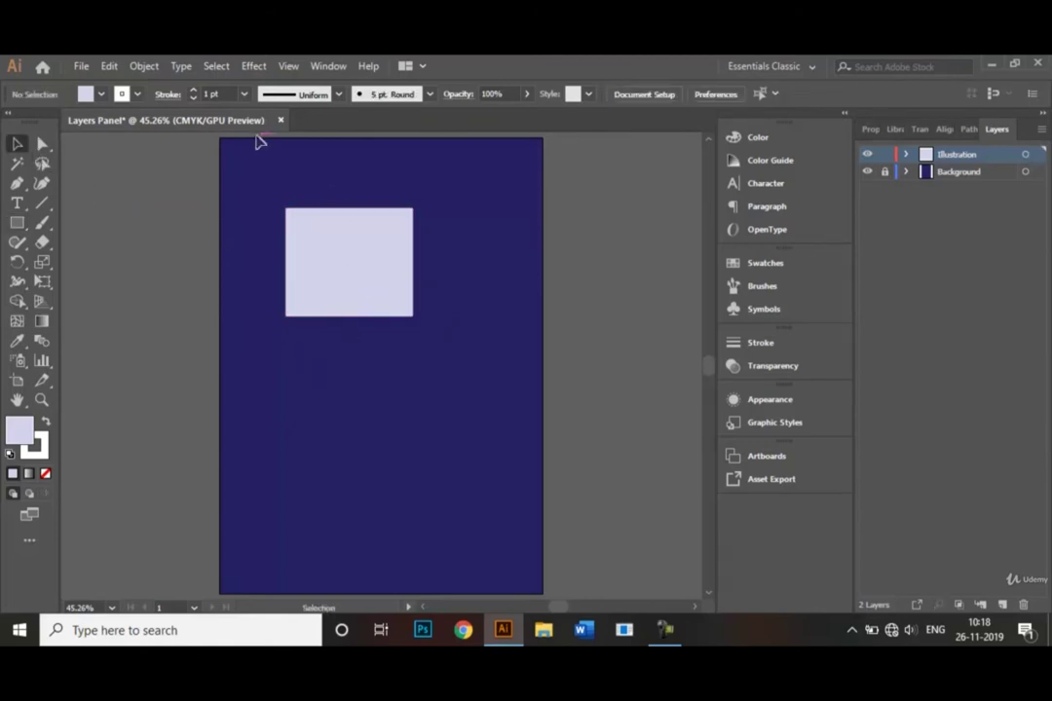
Try to change the stroke colour to yellow with no object selected.
click(138, 95)
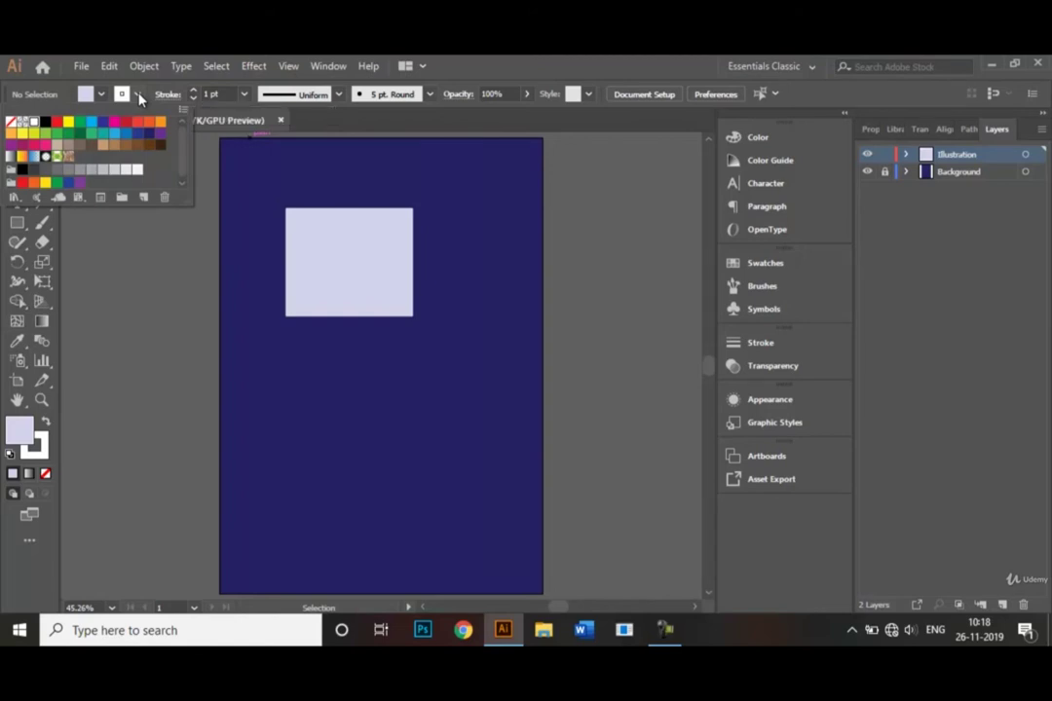
click(22, 134)
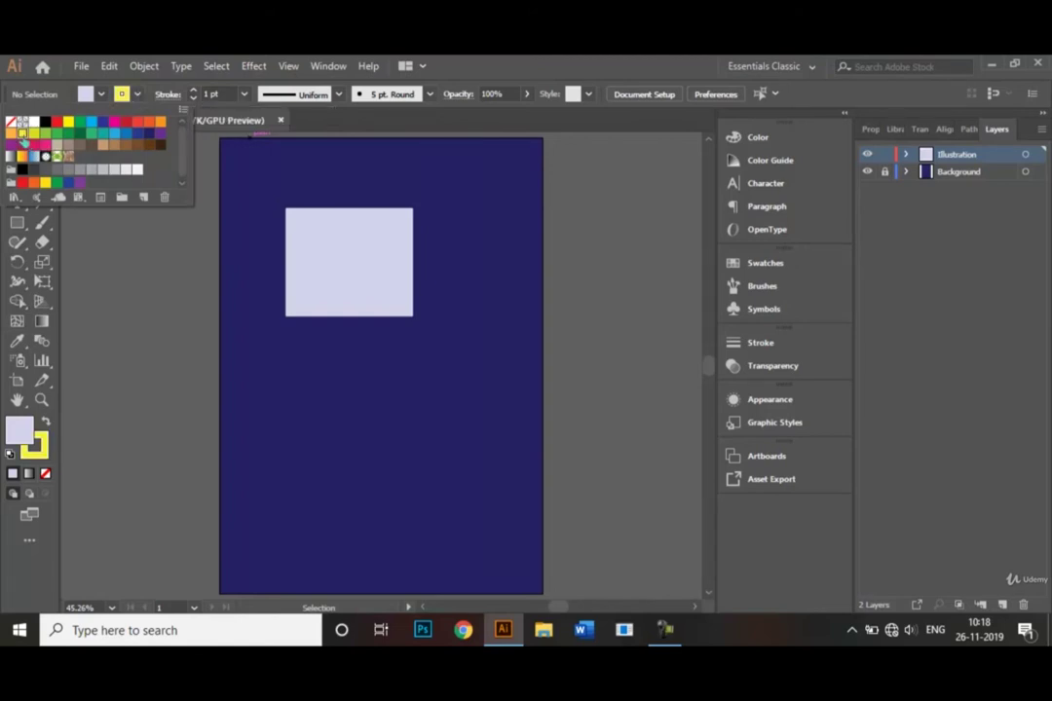
click(342, 379)
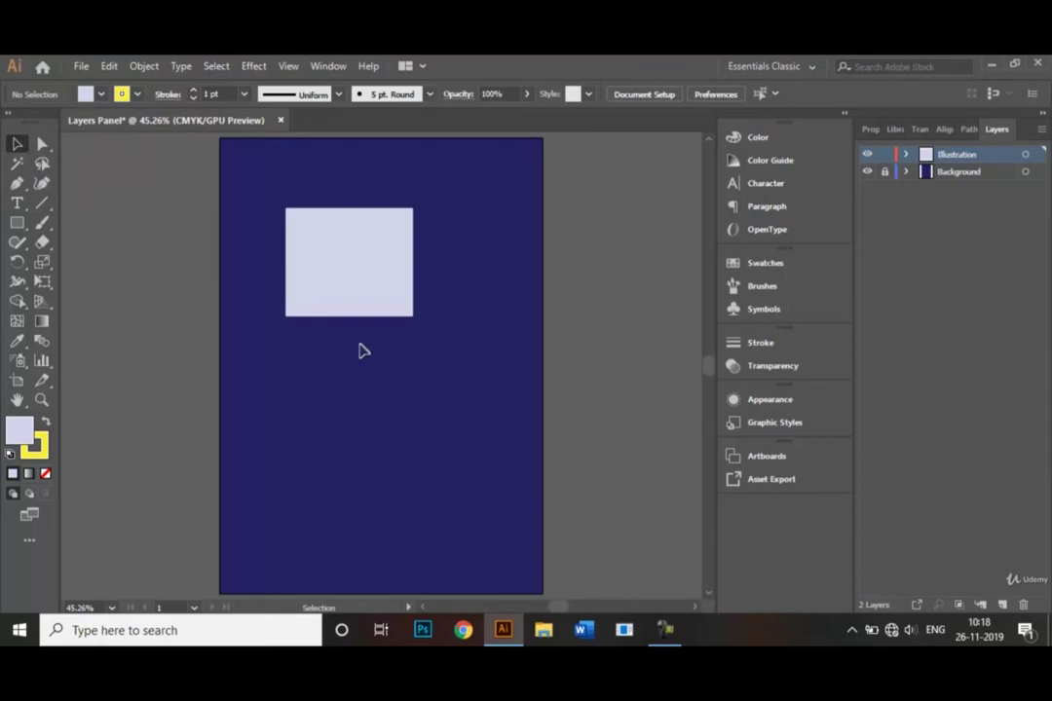
Select the lavender rectangle, give it a yellow stroke and deselect it.
click(343, 274)
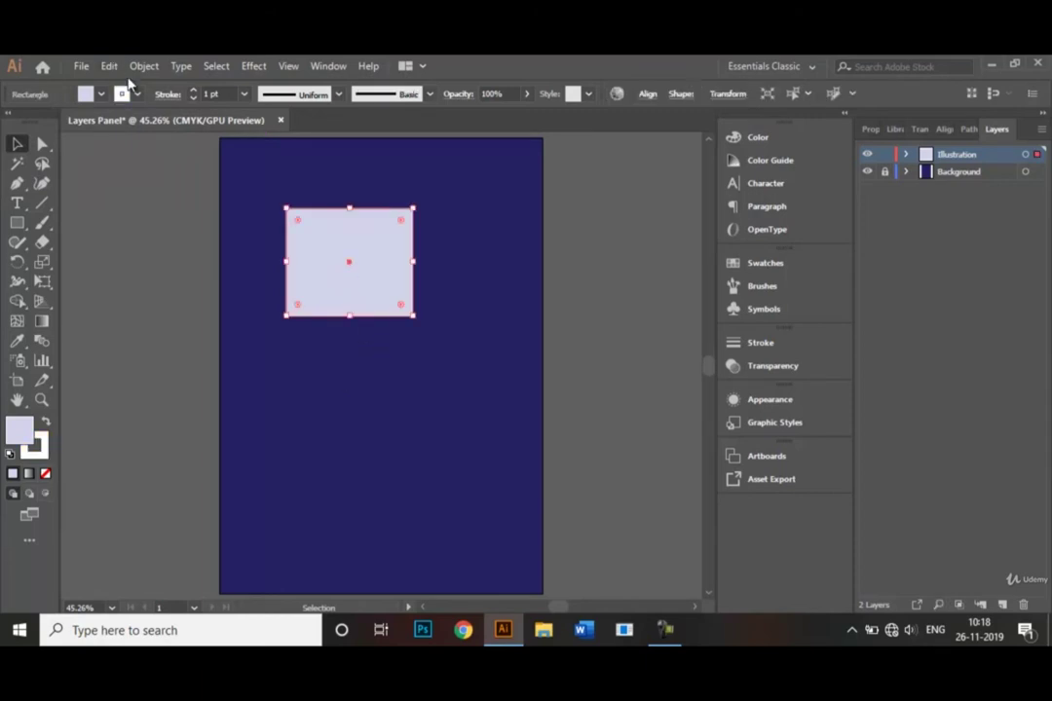
click(137, 94)
click(23, 134)
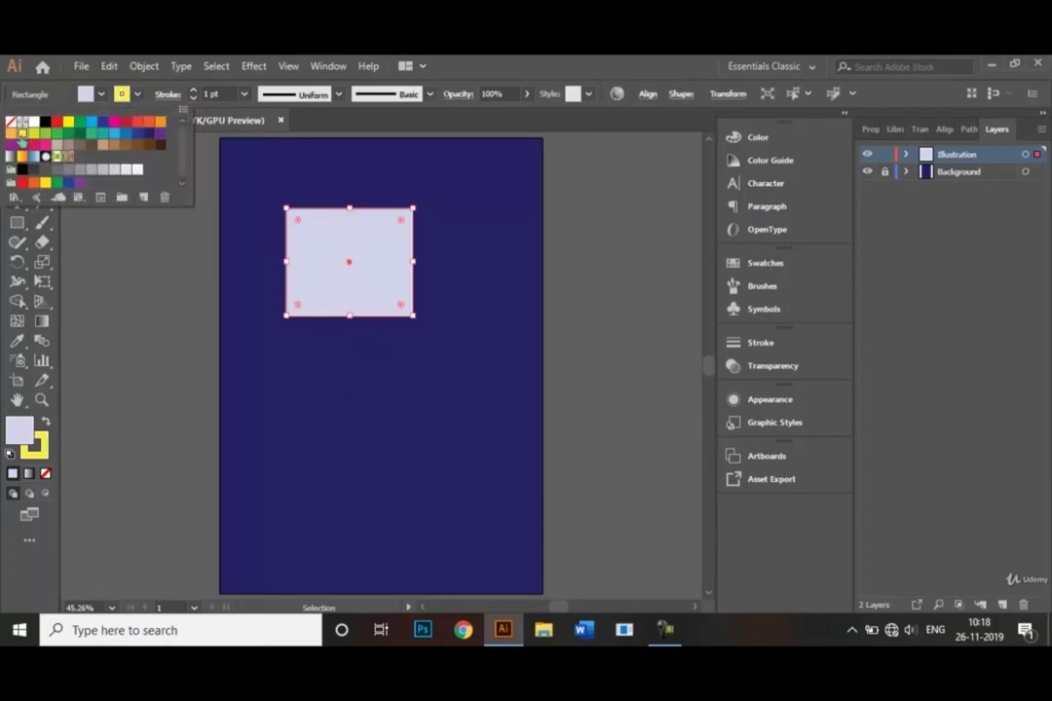
click(321, 377)
click(435, 369)
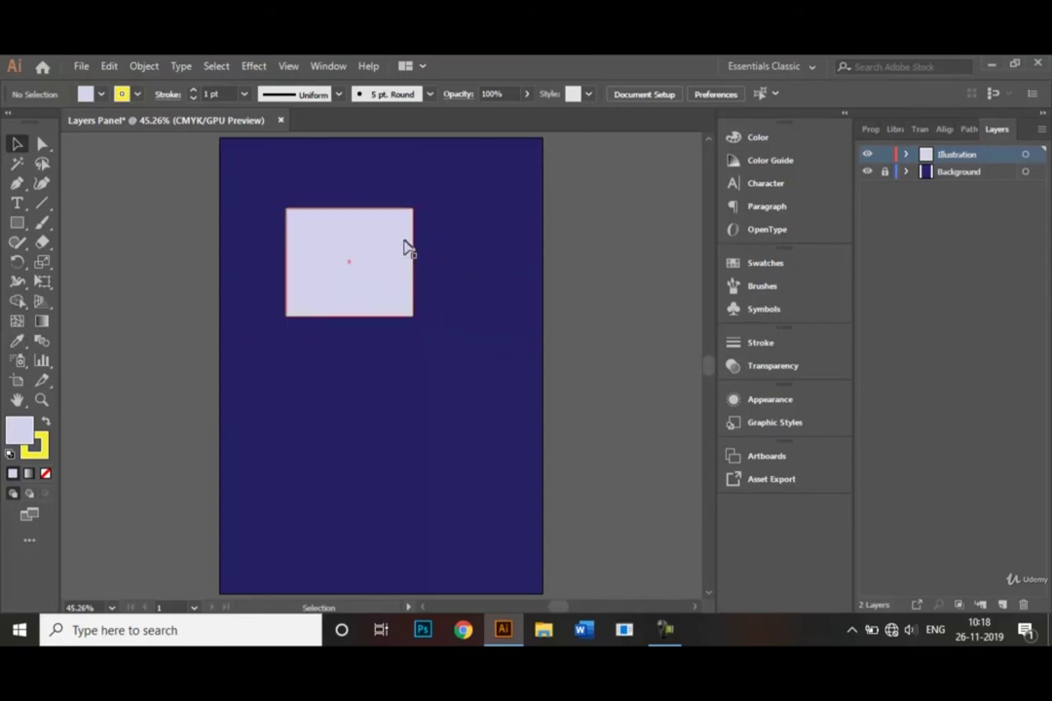
Set the rectangle's stroke weight to 5 pt and deselect it.
click(331, 231)
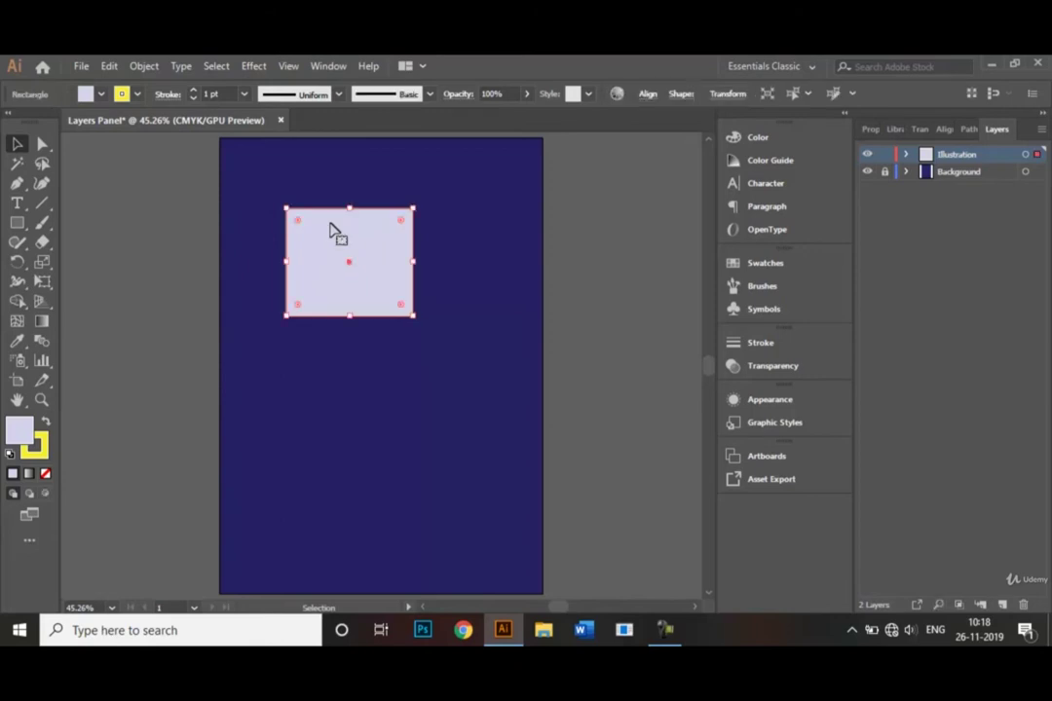
click(244, 95)
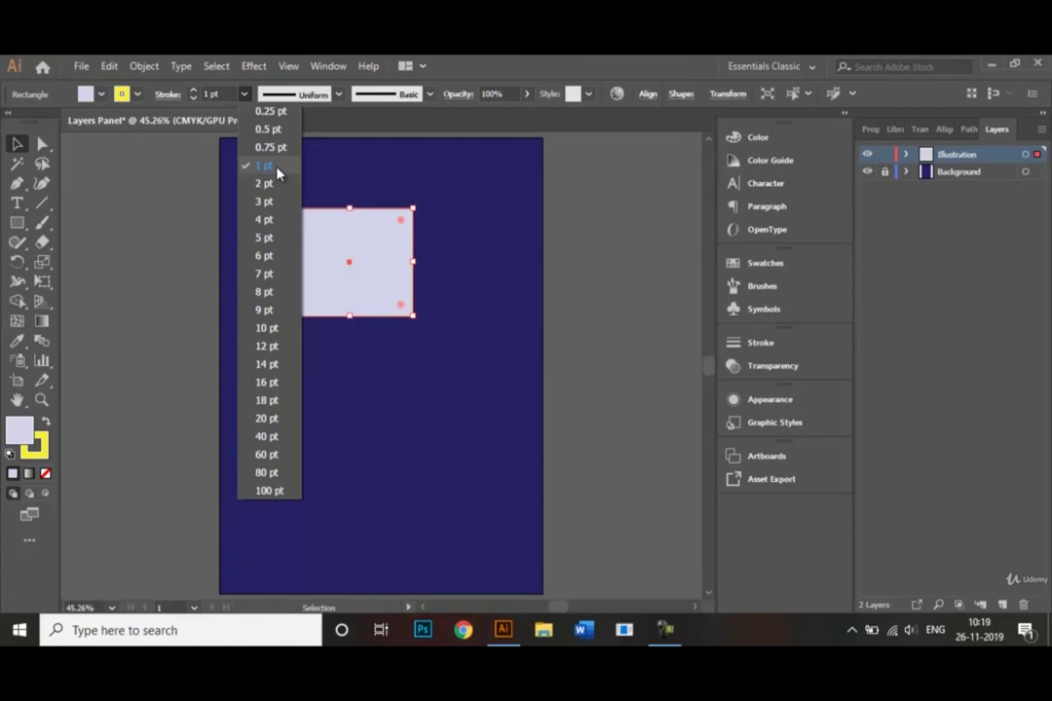
click(281, 240)
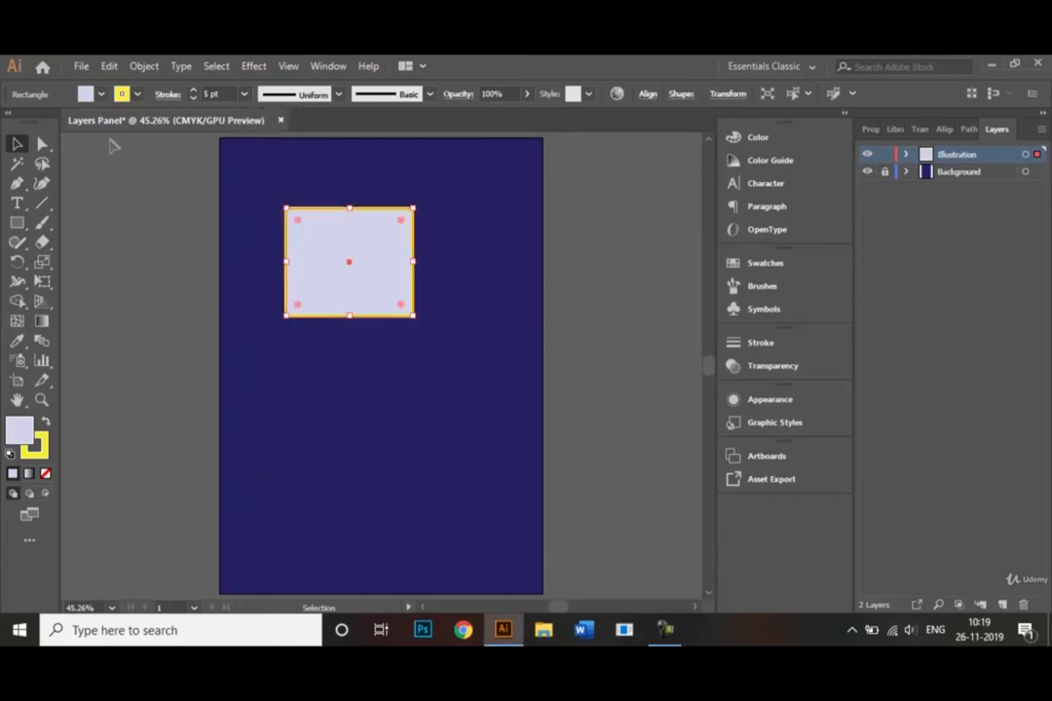
click(233, 183)
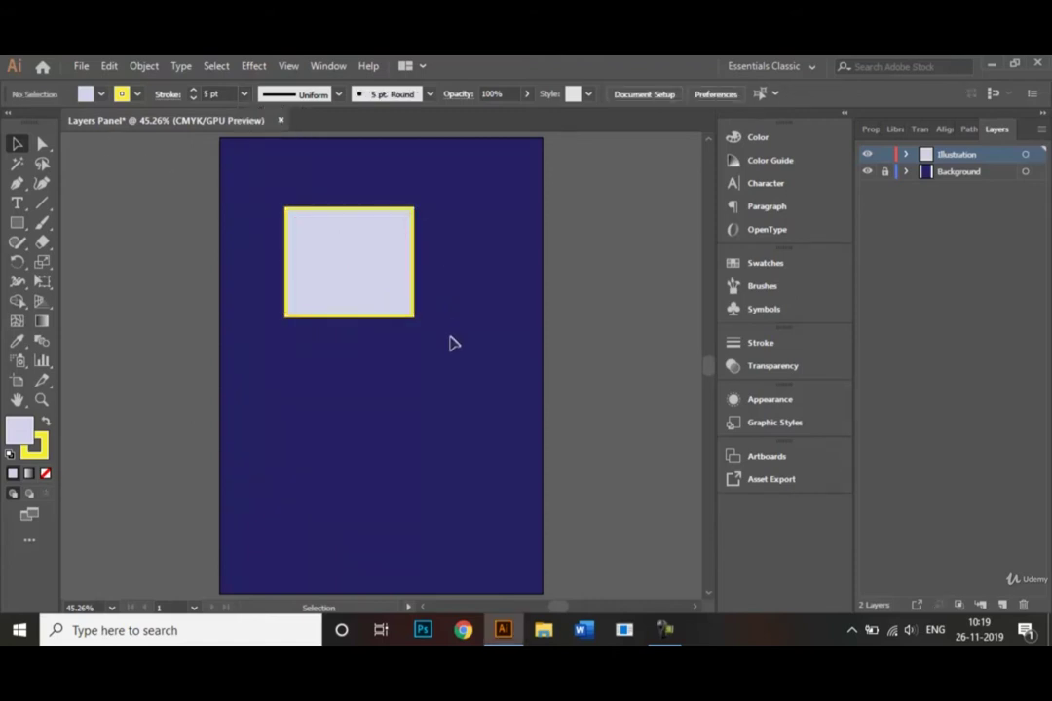
Draw a circle below the rectangle and a tall narrow ellipse to its right with the Ellipse tool, leaving both deselected.
click(17, 223)
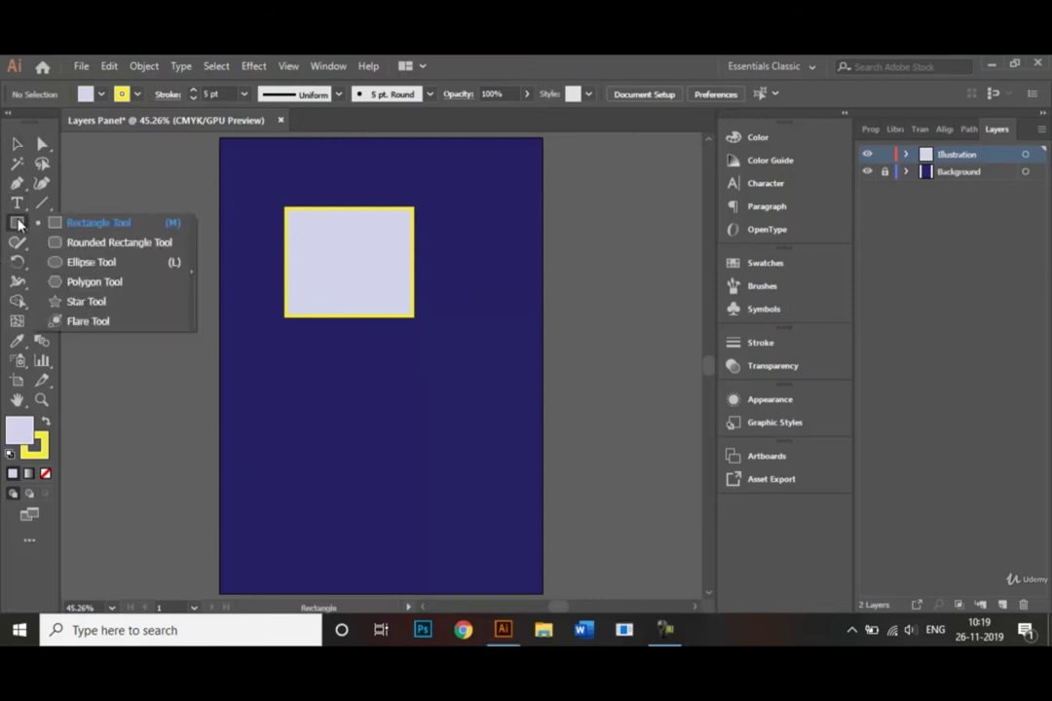
click(81, 267)
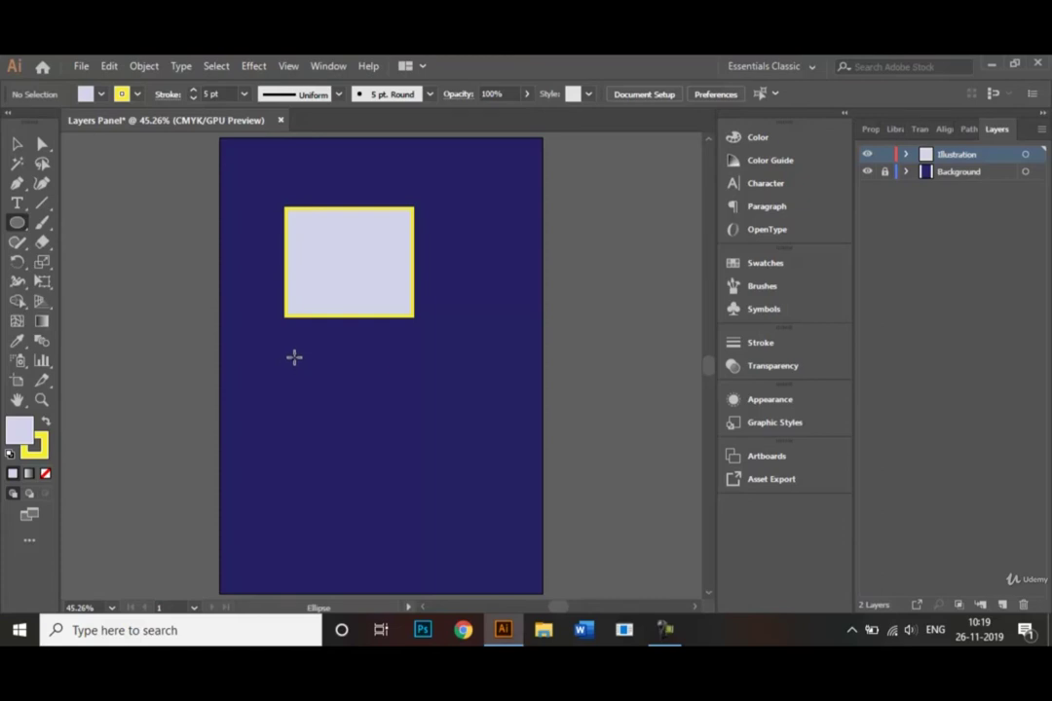
drag(294, 357, 394, 455)
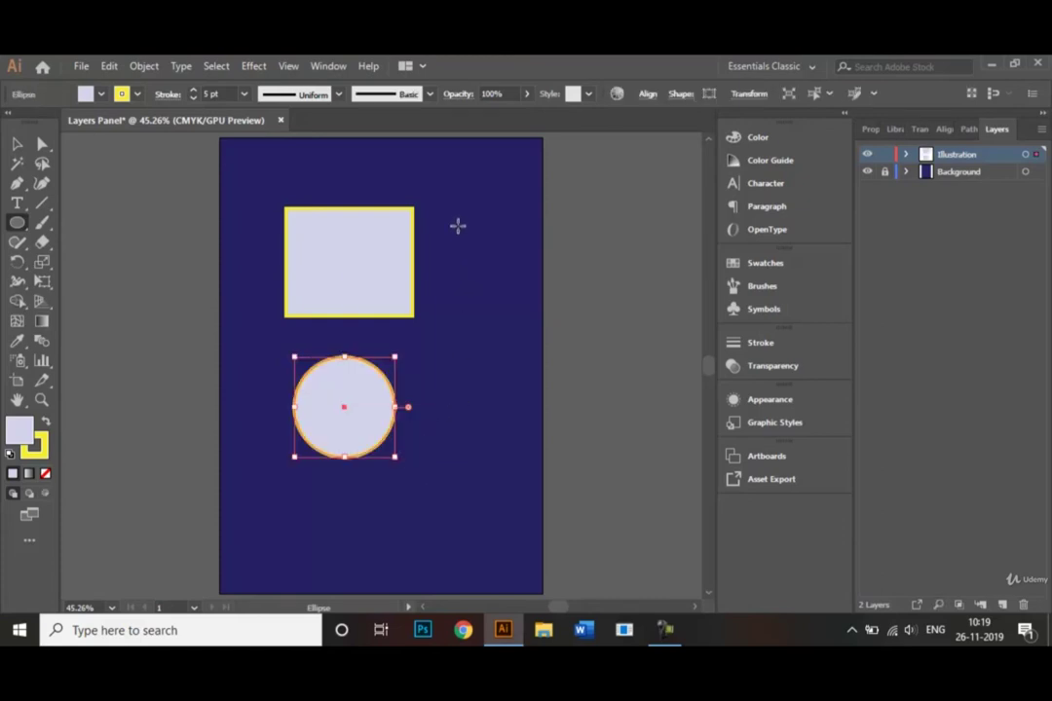
drag(456, 219, 491, 391)
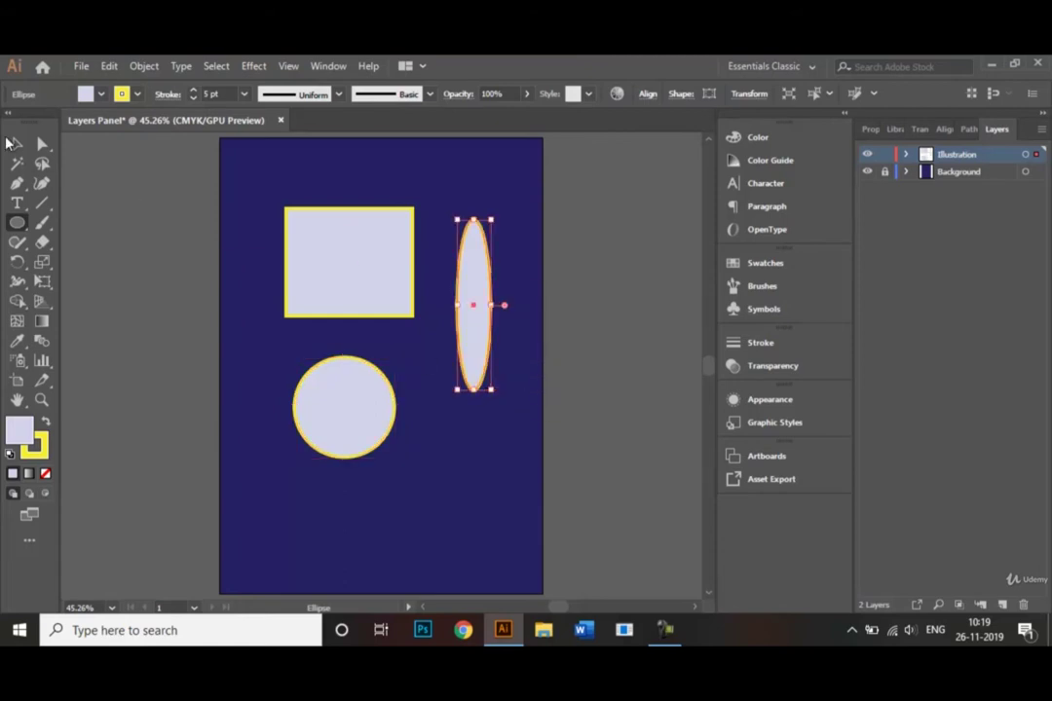
click(14, 143)
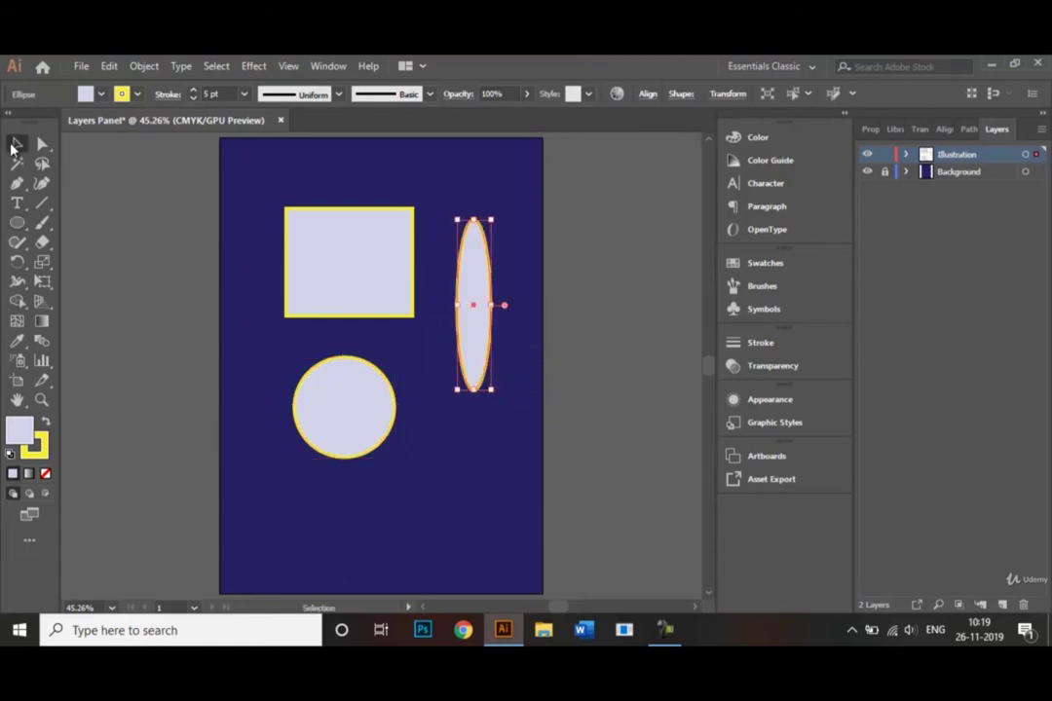
click(458, 443)
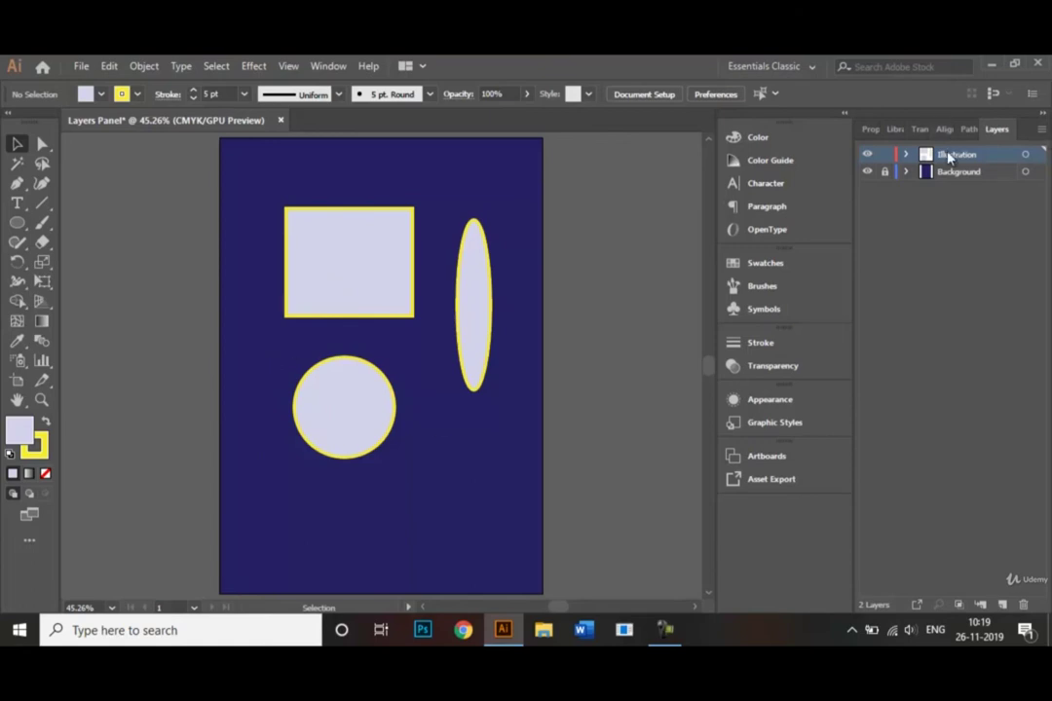
Add a new layer named Texts above Illustration, and lock the Illustration layer.
click(1003, 605)
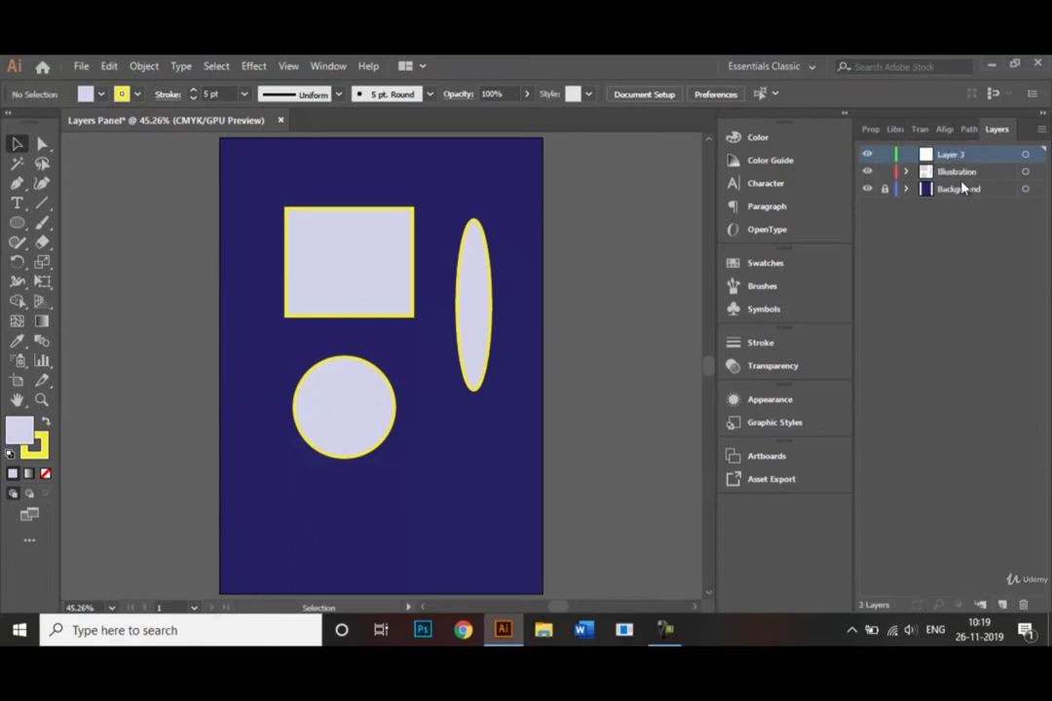
double_click(977, 159)
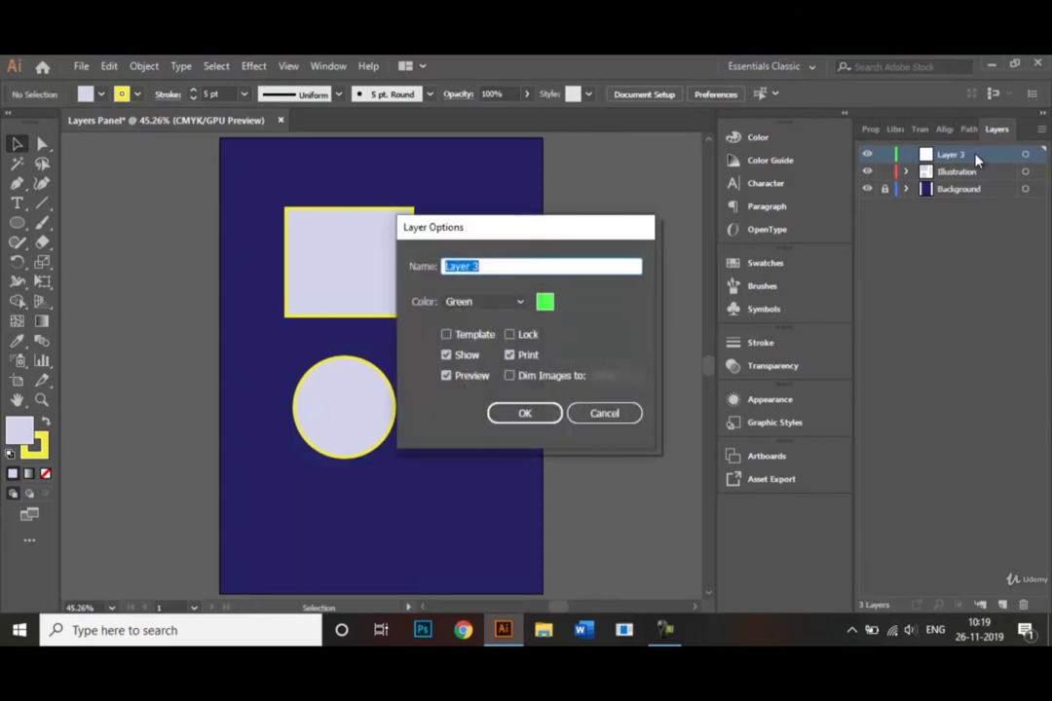
key(BackSpace)
text(Texts)
click(535, 414)
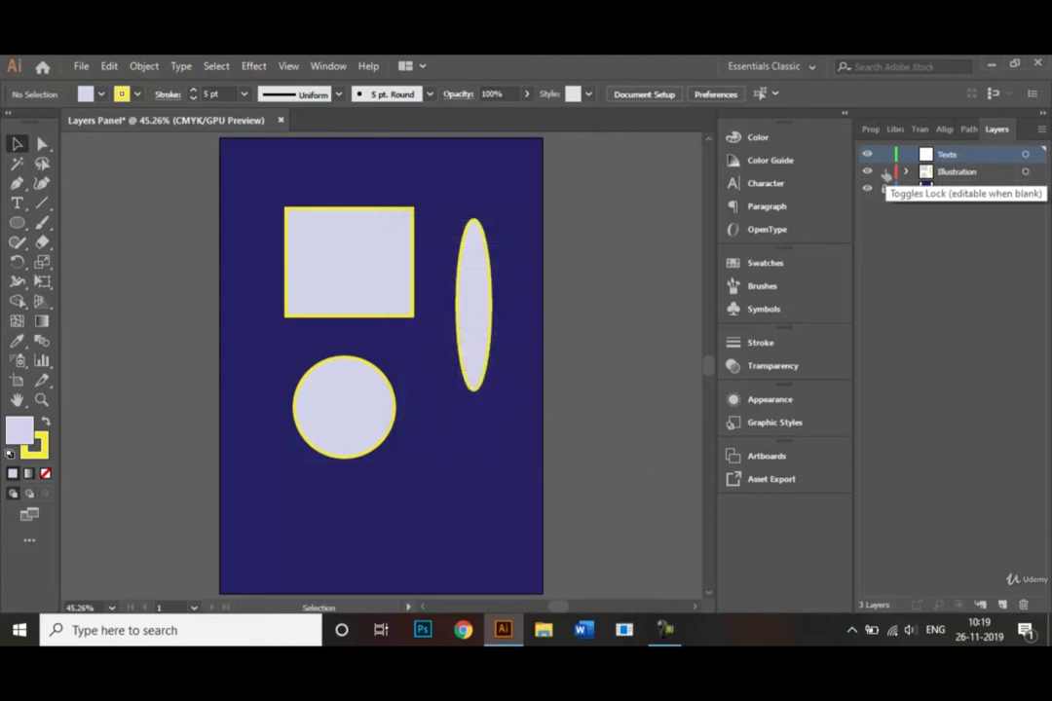
click(884, 172)
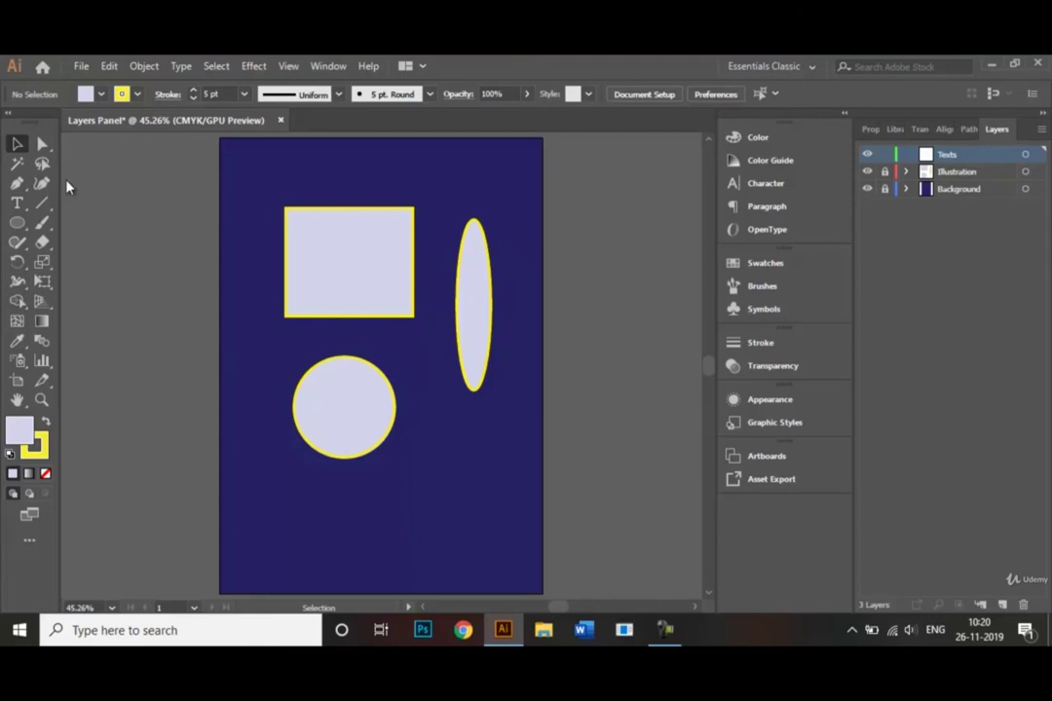
Set up the Type tool with a white fill and no stroke.
click(16, 203)
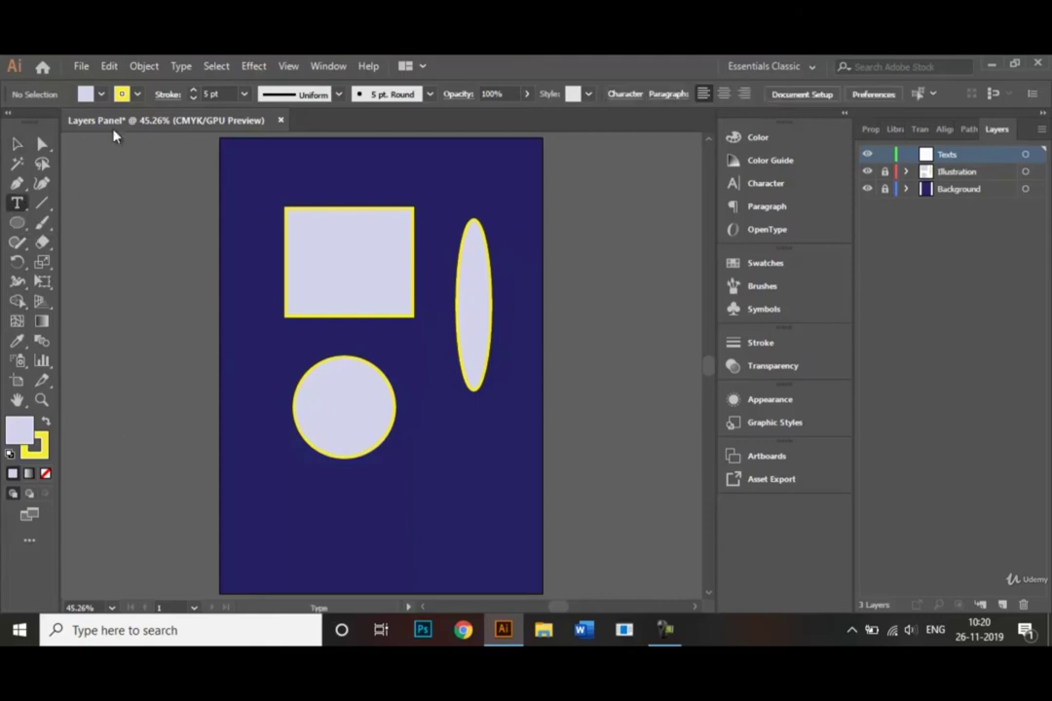
click(100, 94)
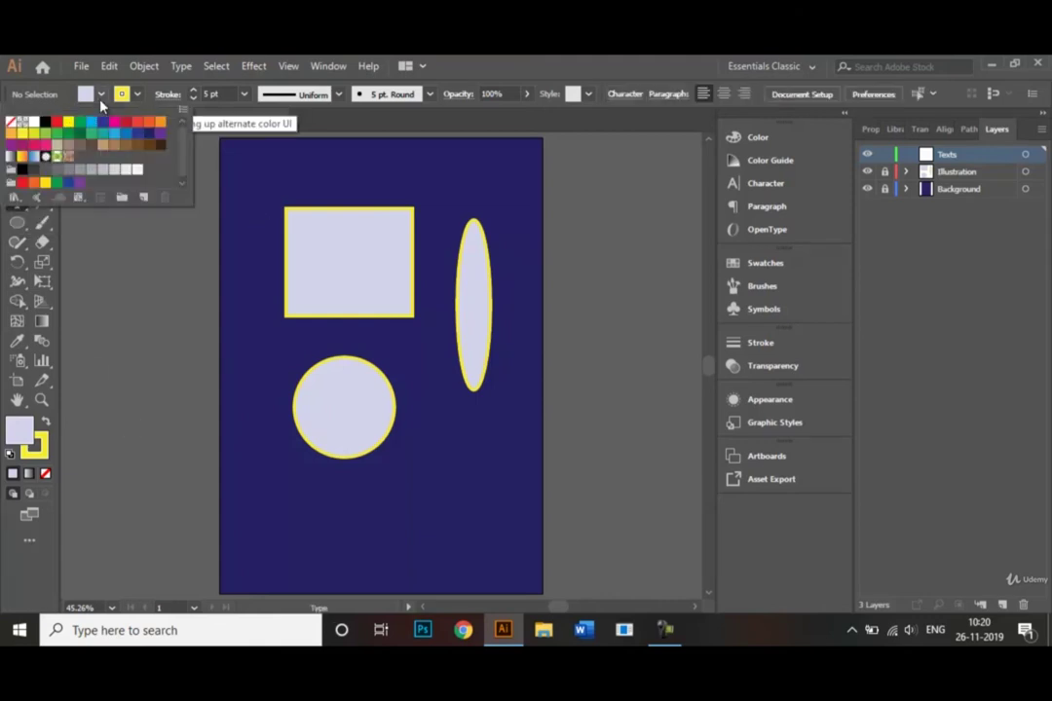
click(33, 123)
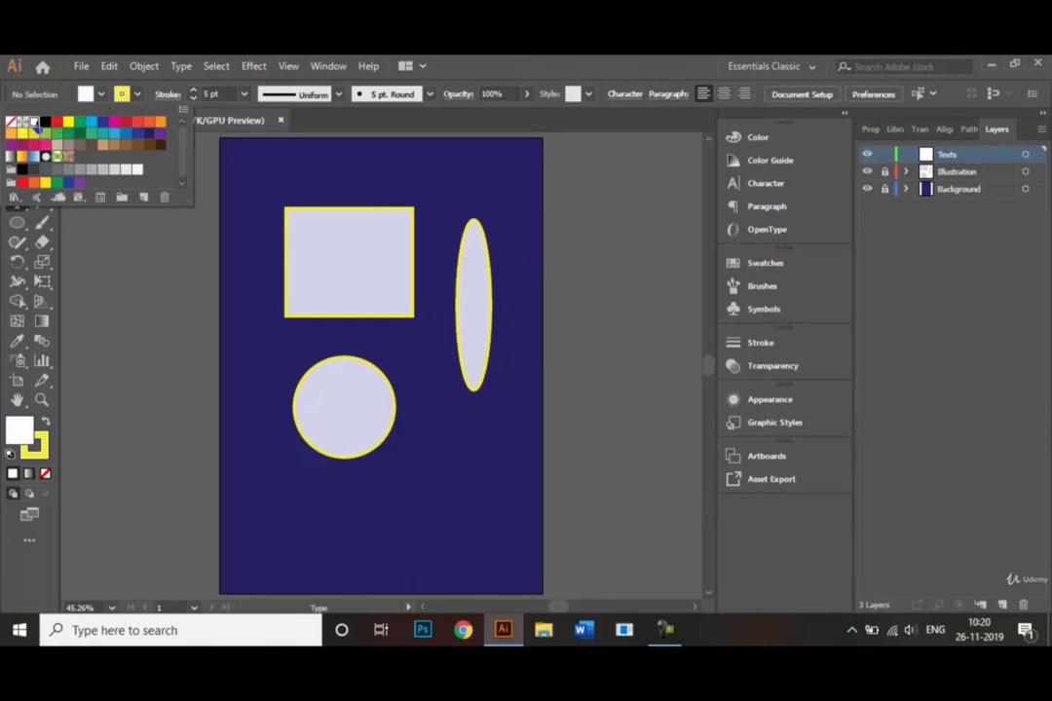
click(138, 94)
click(11, 121)
key(t)
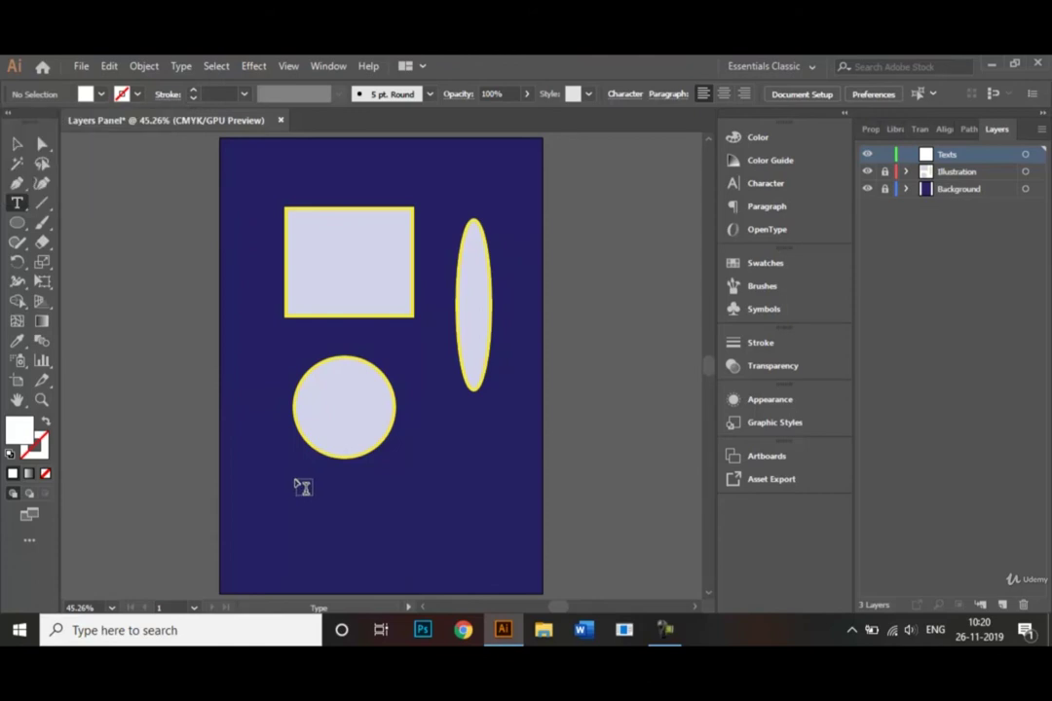
Create a text area across the circle's lower part and replace the placeholder with "Hello, my name is" followed by a first name.
drag(258, 421, 495, 510)
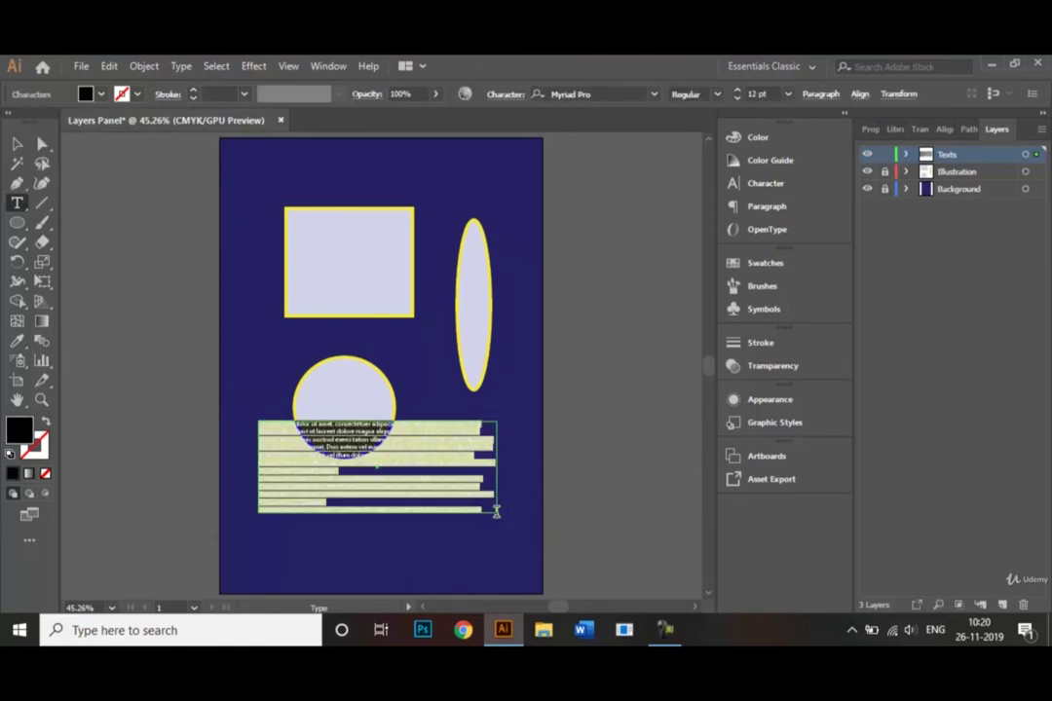
key(BackSpace)
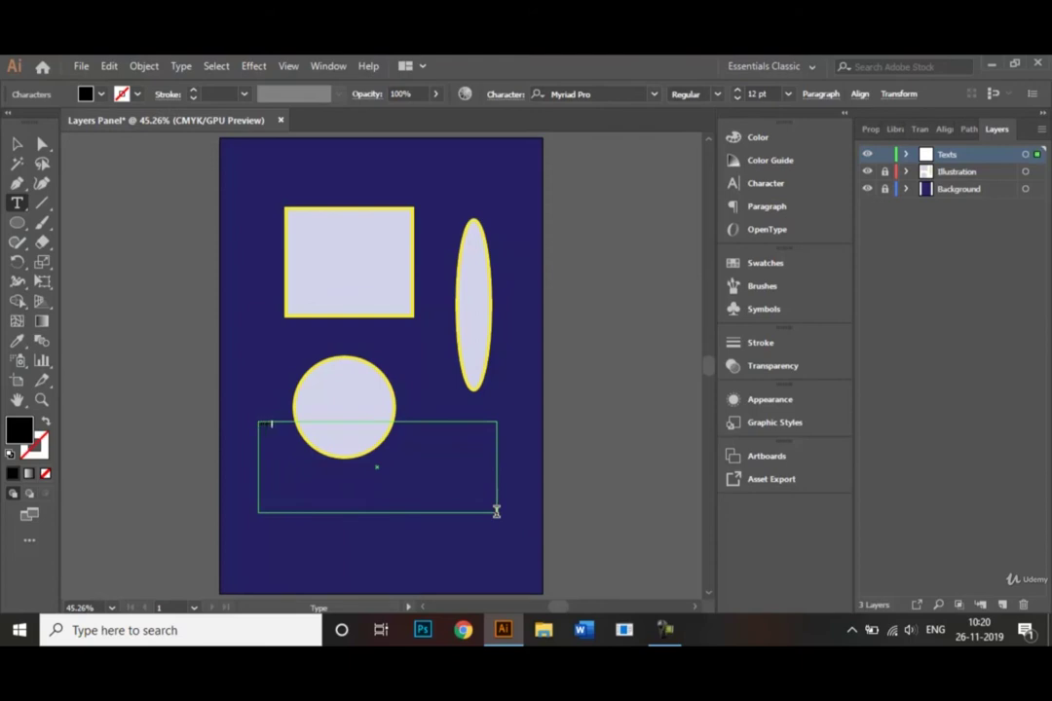
text(Shapes in a box)
Make the greeting text white and 48 pt, and finish editing it.
drag(327, 422, 255, 424)
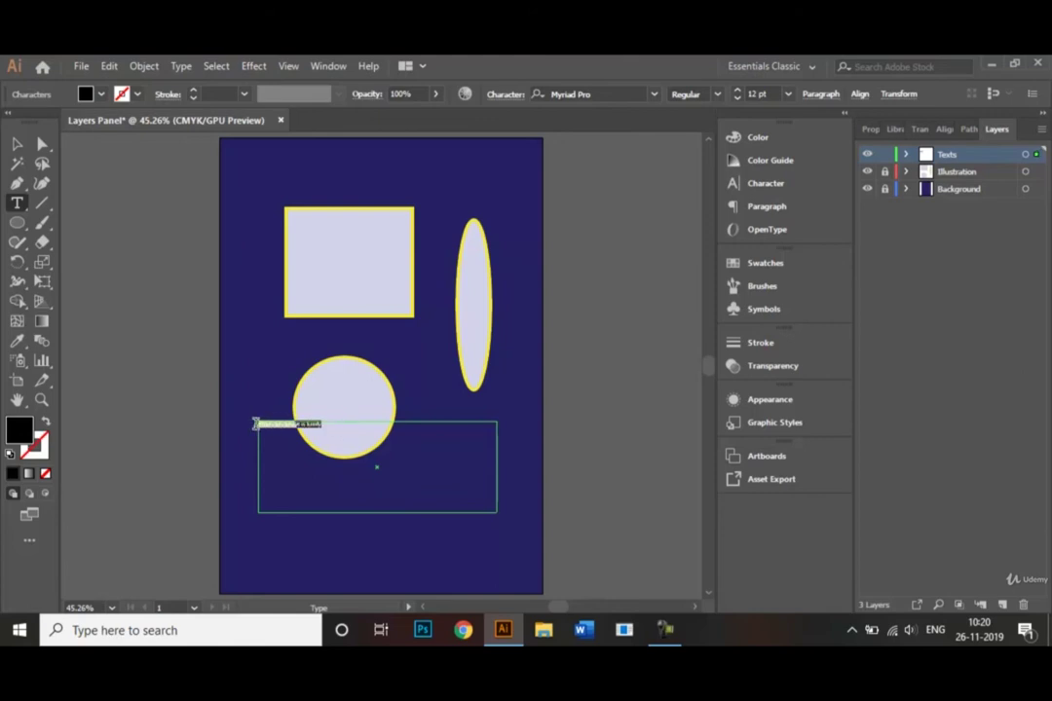
click(102, 95)
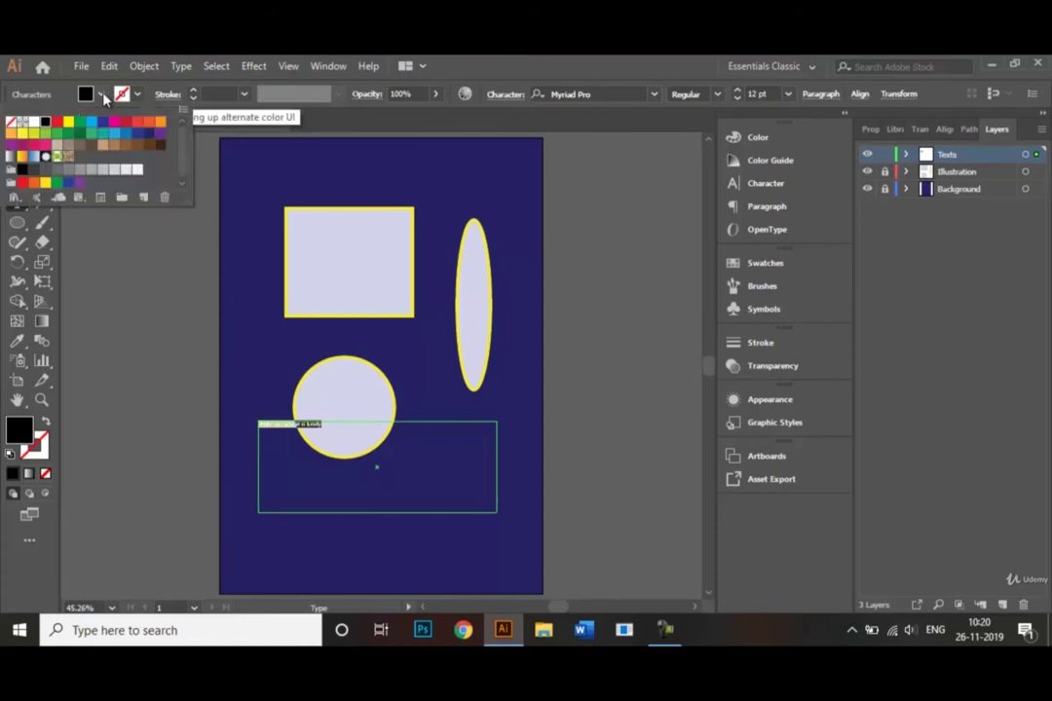
click(34, 124)
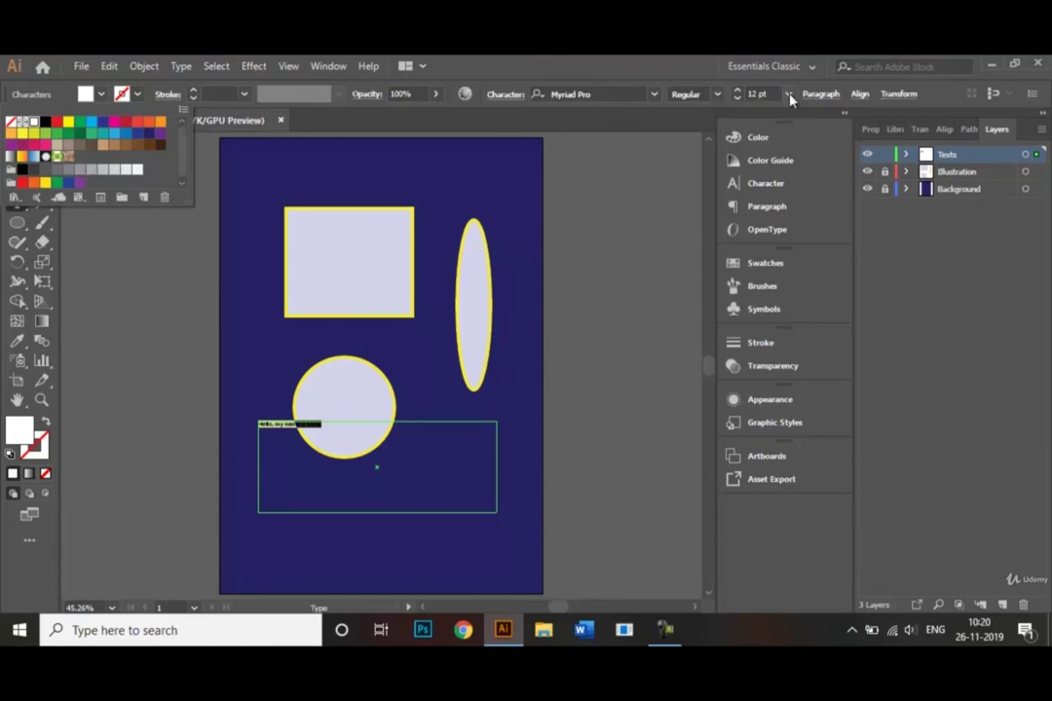
key(Escape)
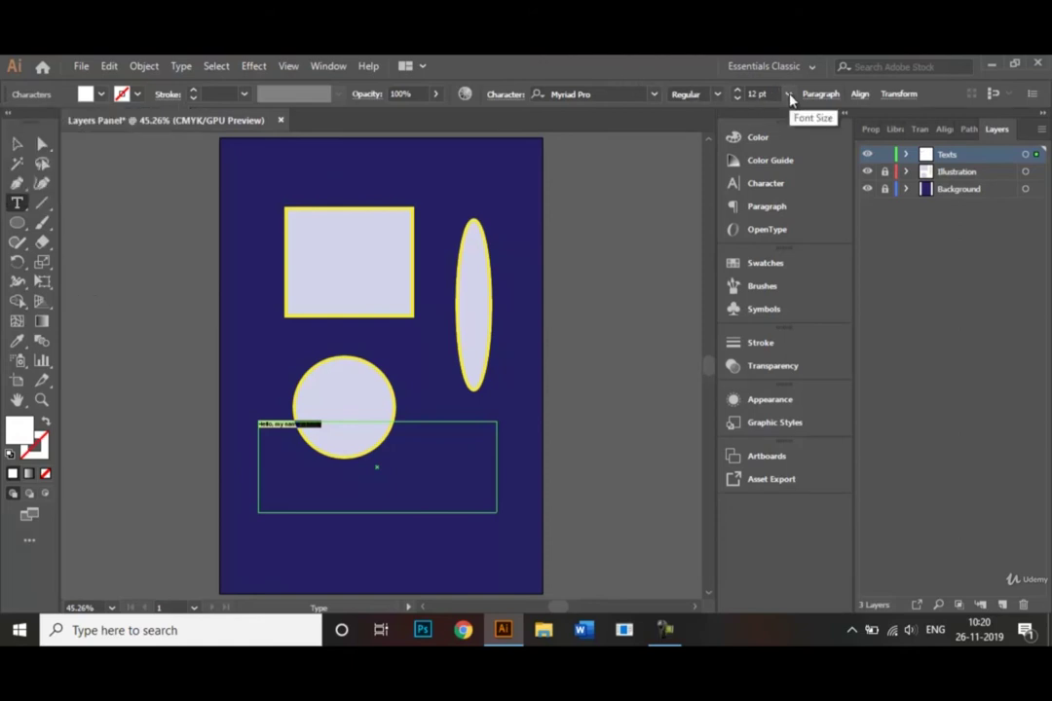
click(789, 94)
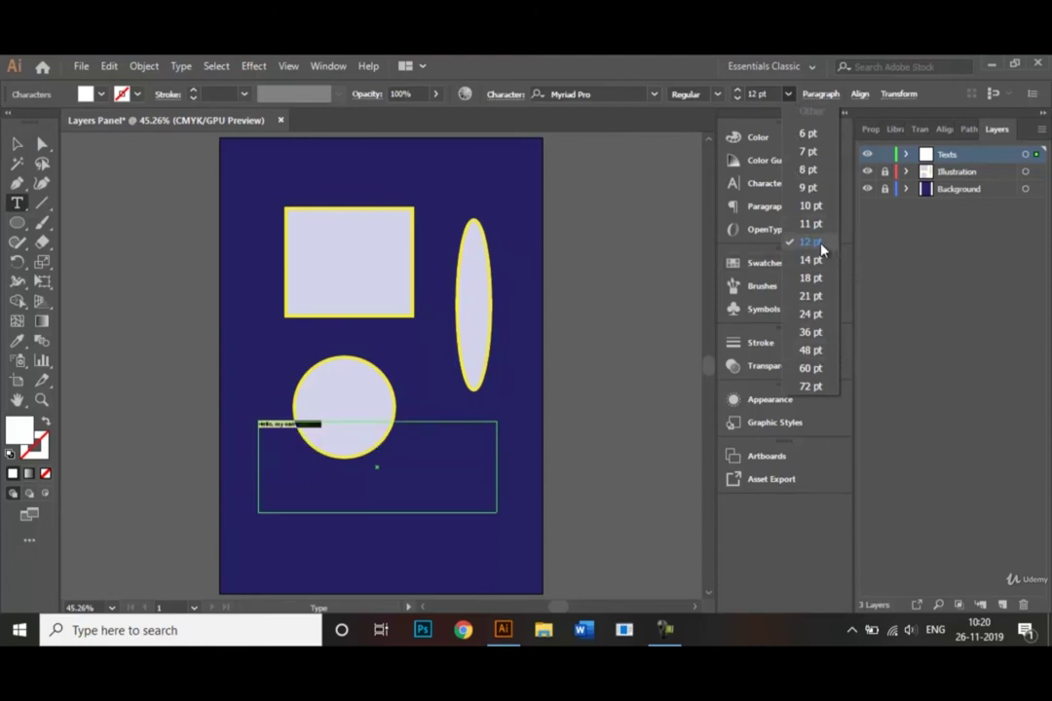
click(825, 352)
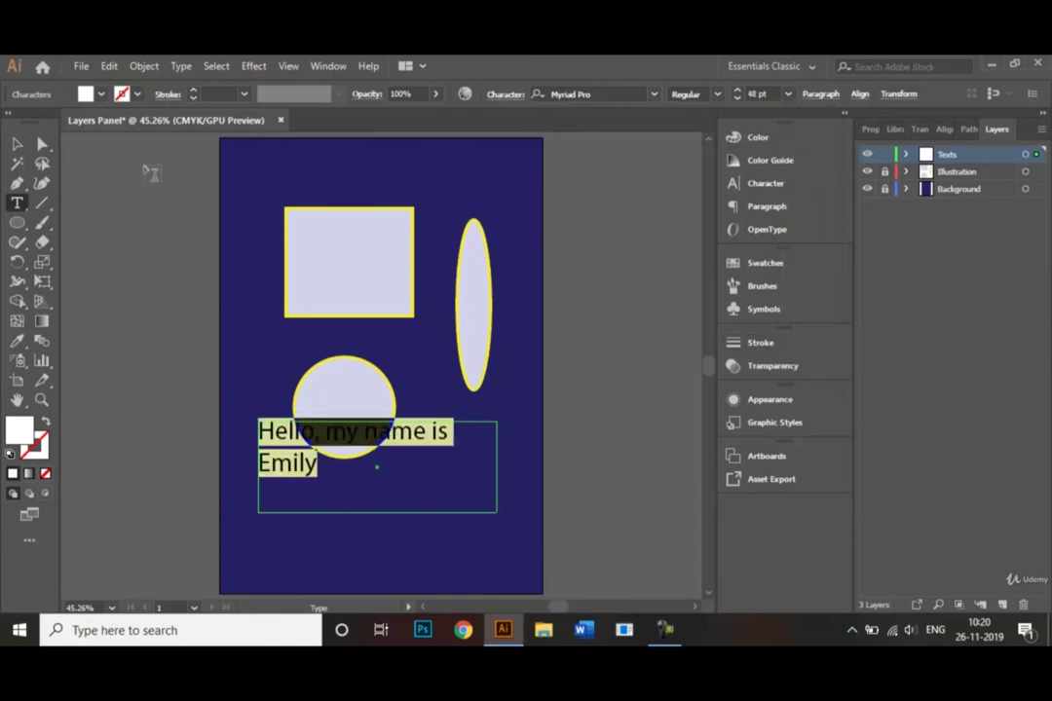
click(19, 139)
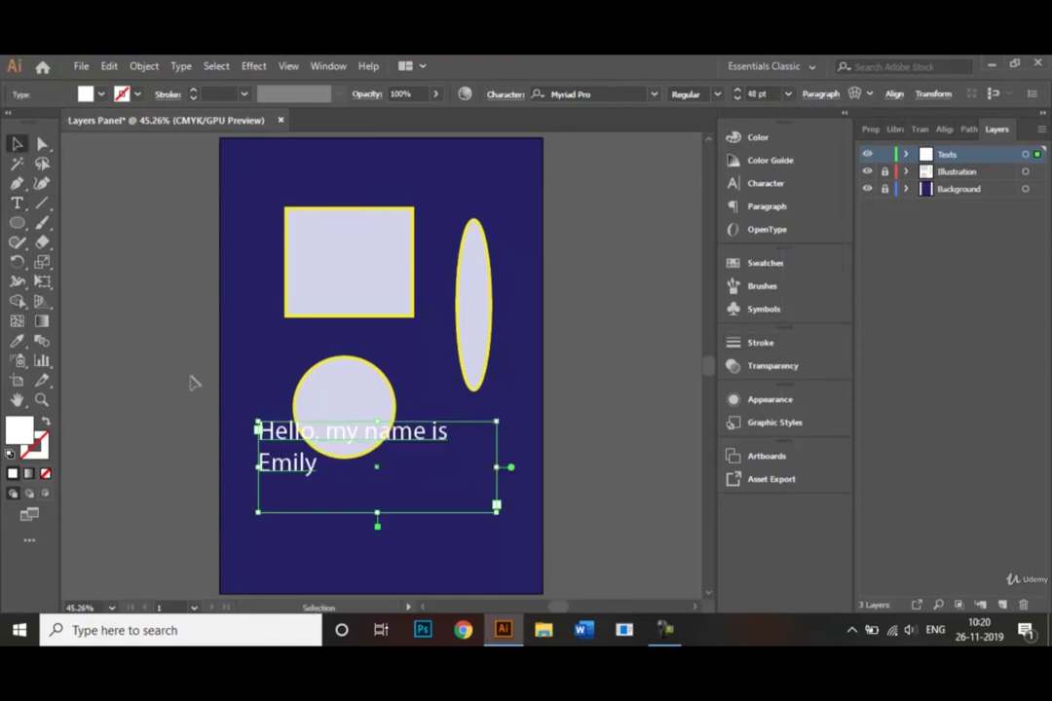
Shorten the greeting's text area to fit its two lines and move it up between the rectangle and the circle.
click(271, 383)
click(399, 446)
drag(379, 511, 359, 481)
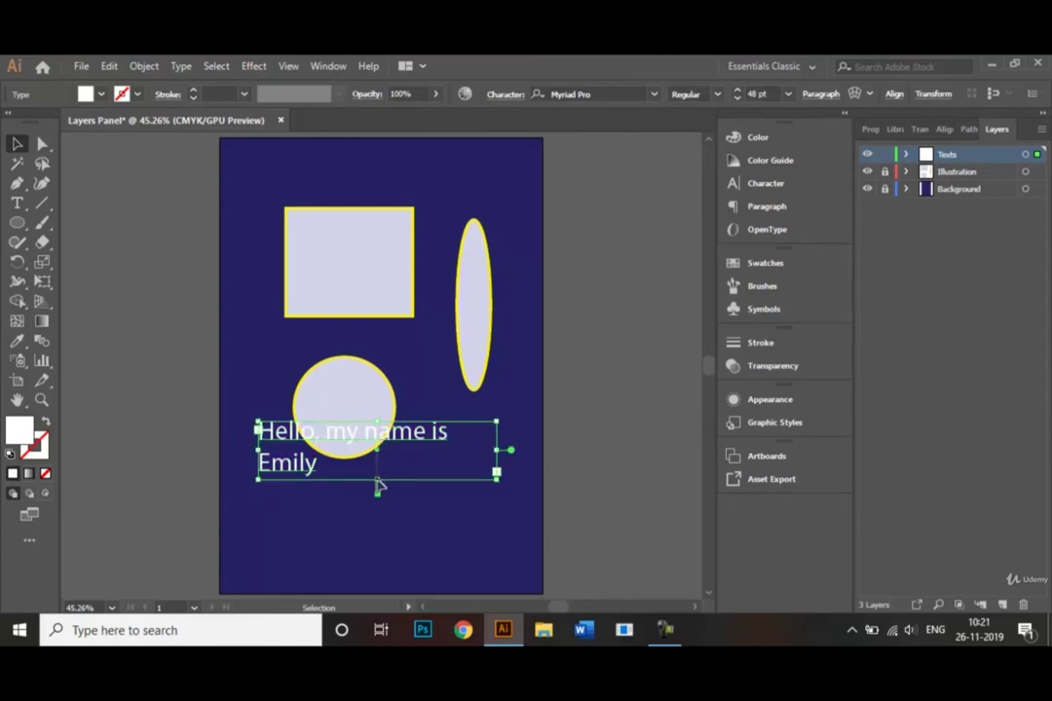
drag(376, 451, 376, 348)
click(457, 445)
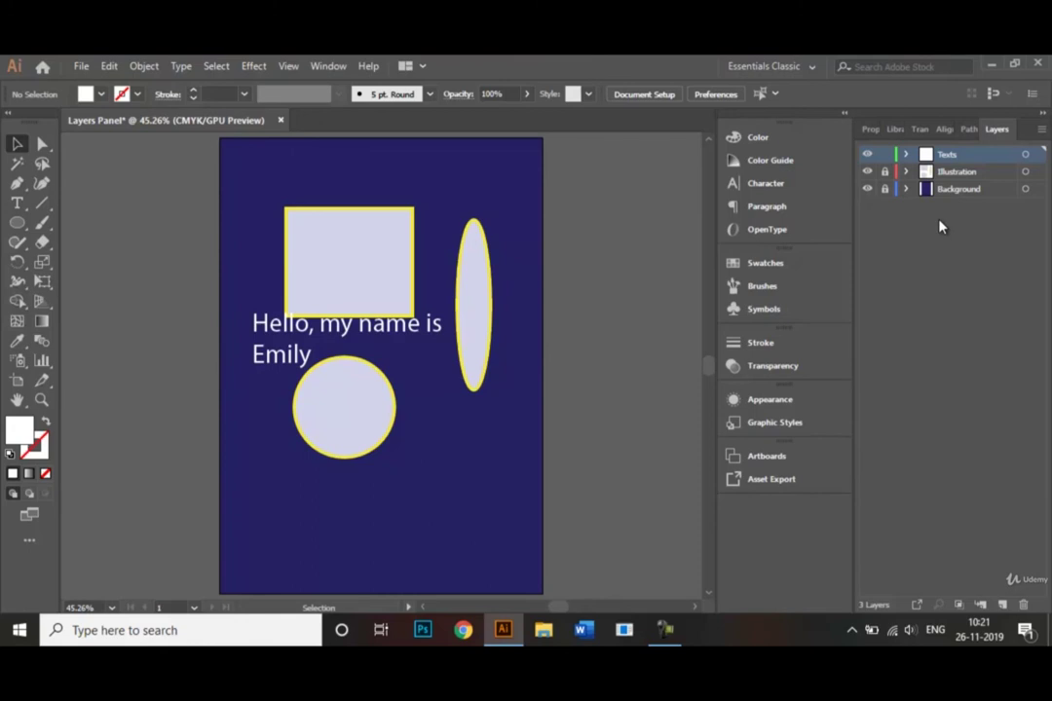
Examine the file formats offered by Save As for the Layers Panel document, and leave without saving.
click(82, 68)
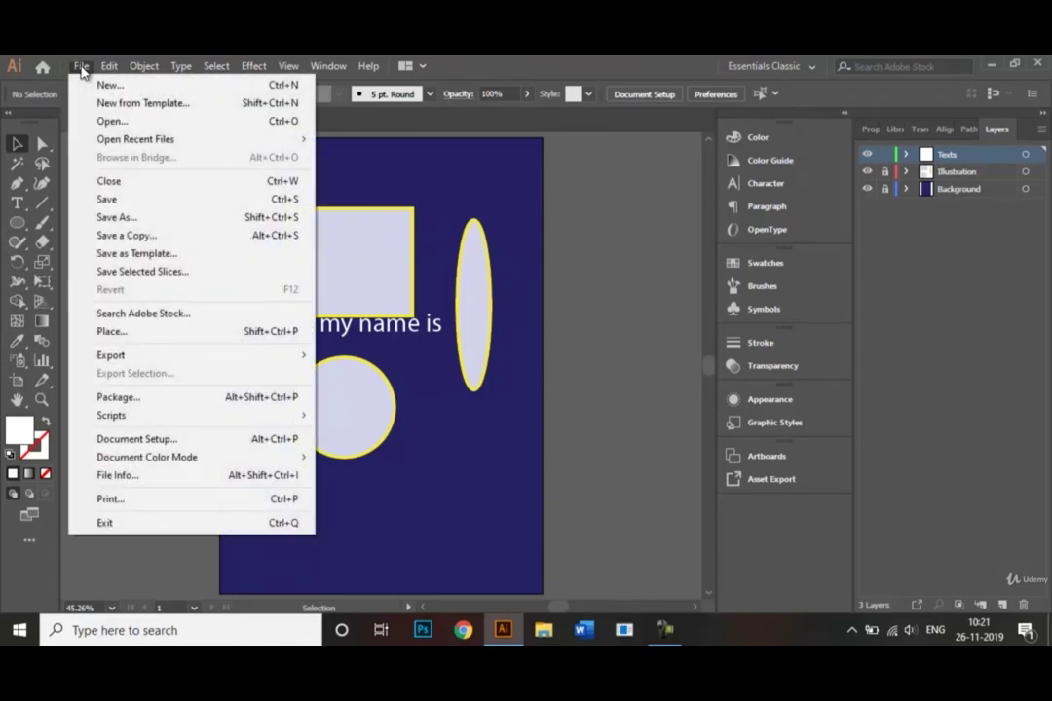
click(127, 223)
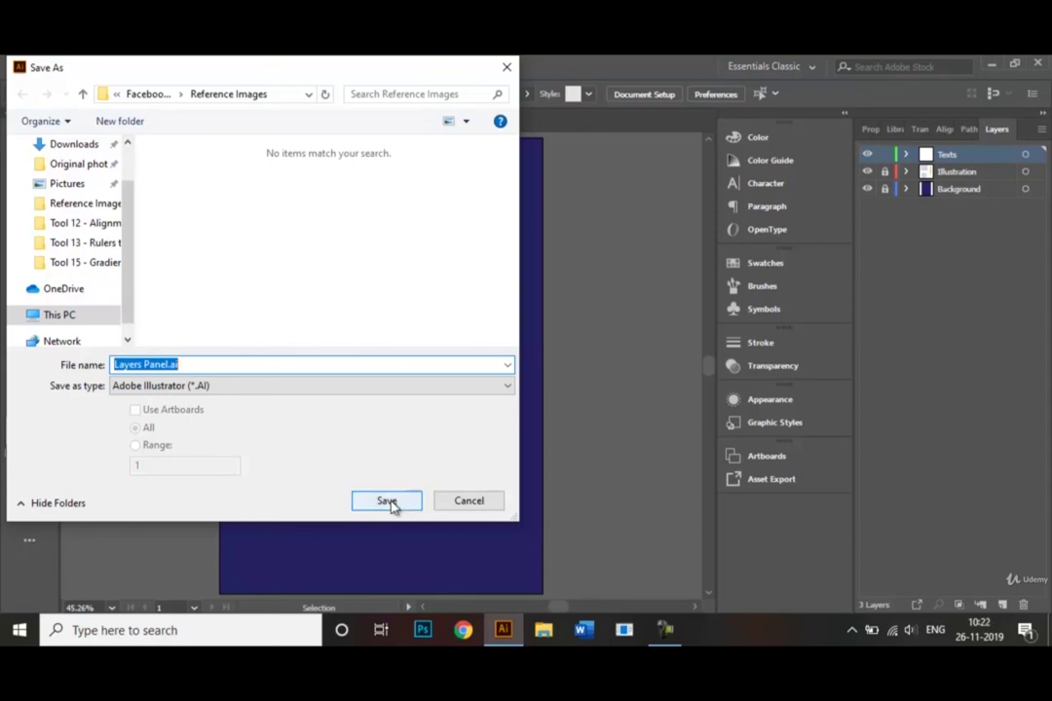
click(507, 388)
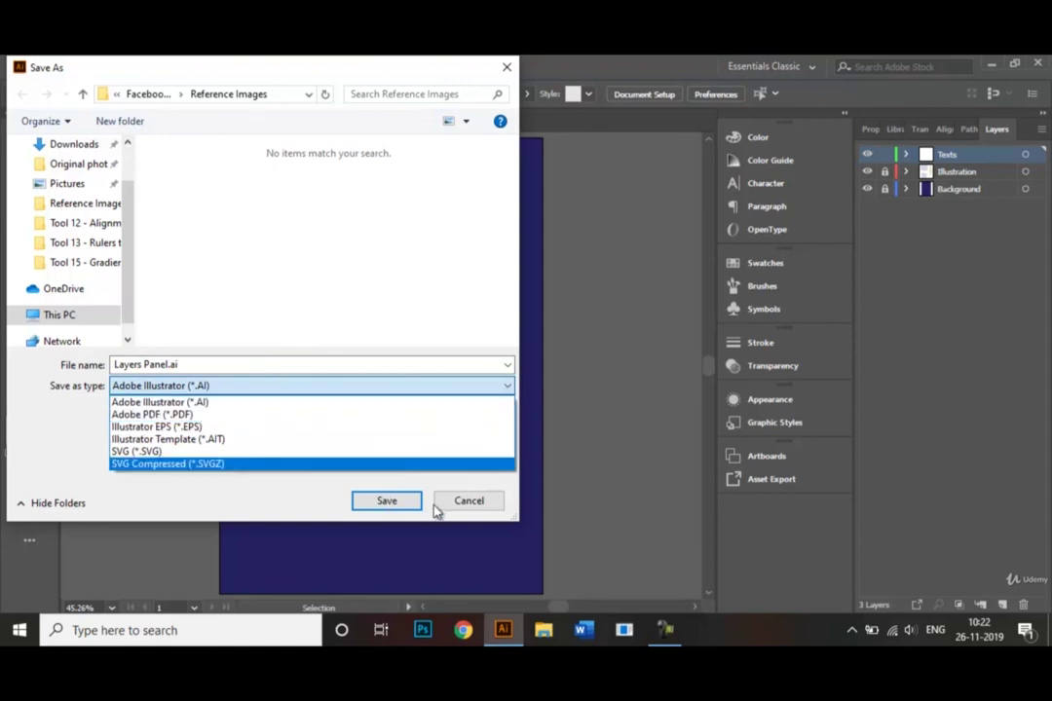
click(465, 510)
click(465, 512)
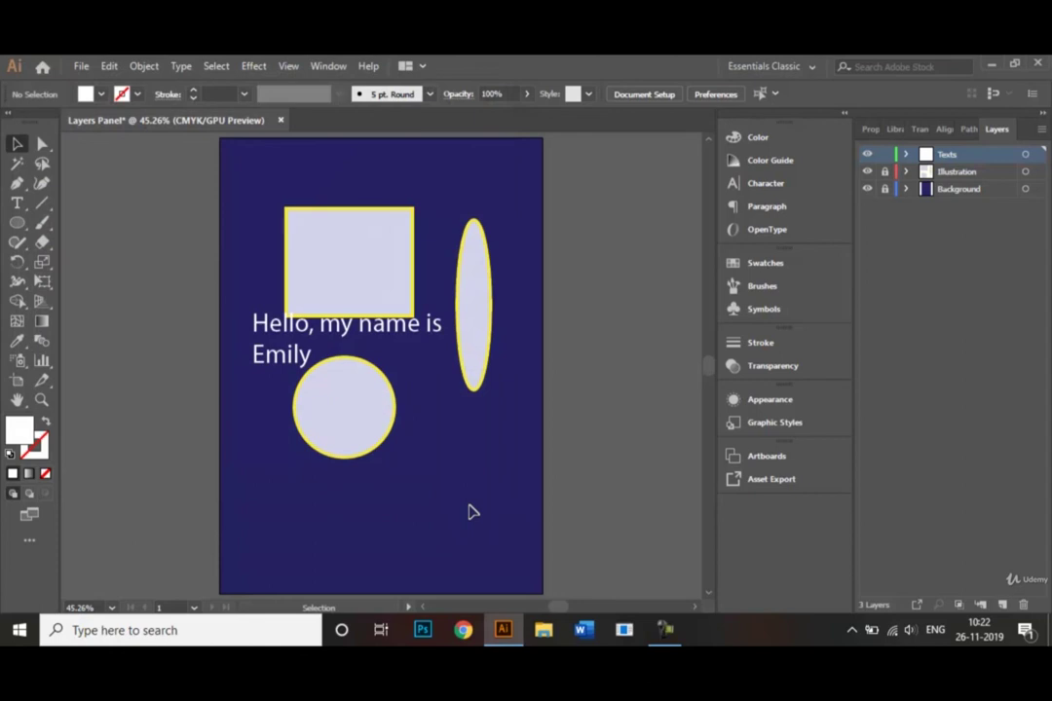
Examine the Export As options for the Layers Panel document, and leave without exporting.
click(82, 66)
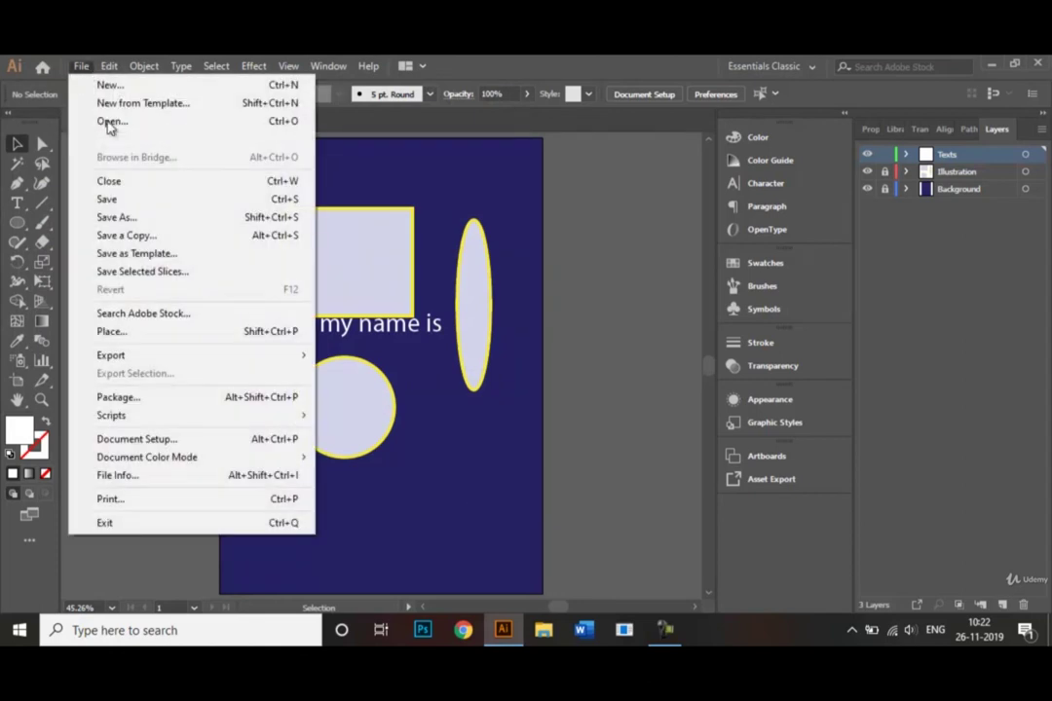
mouse_move(244, 359)
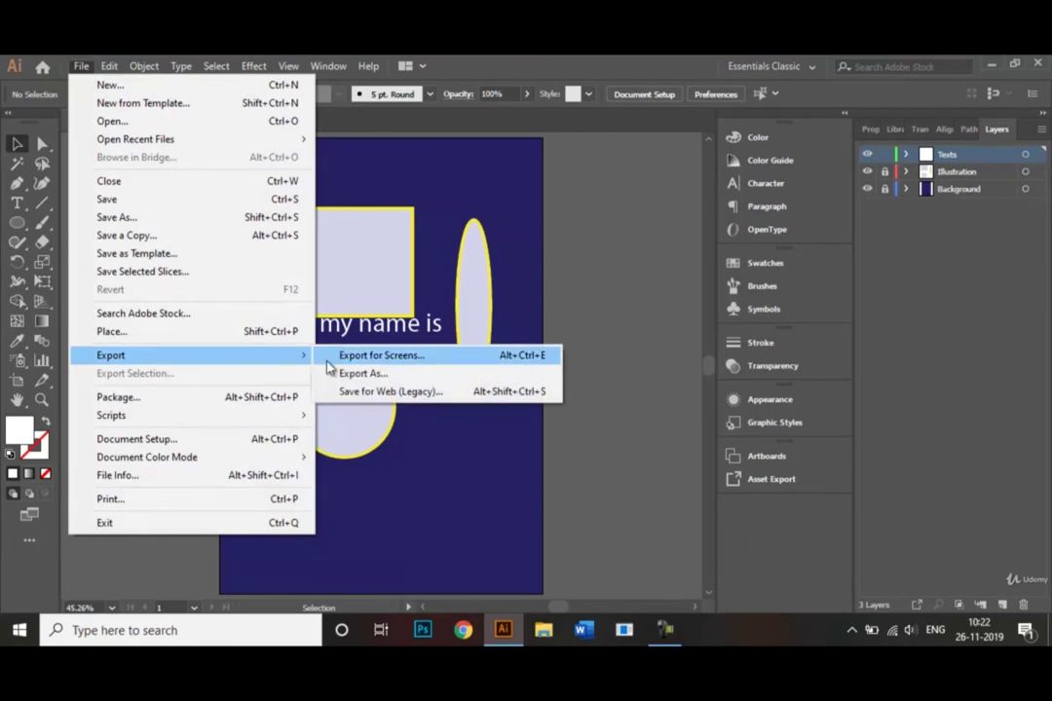
click(360, 376)
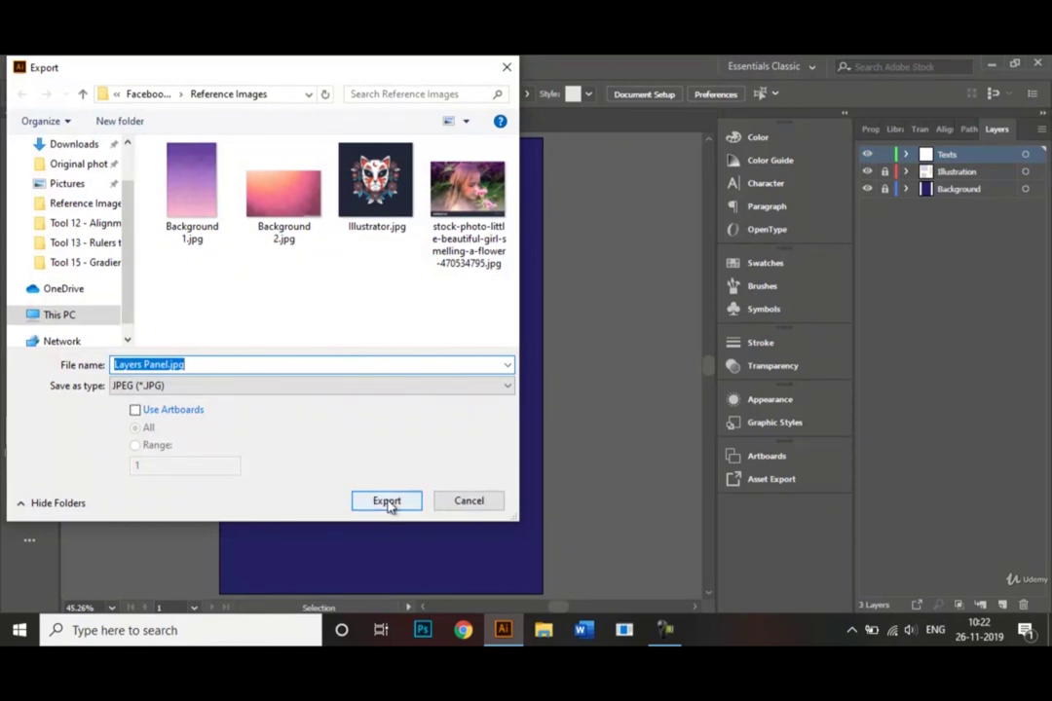
click(470, 501)
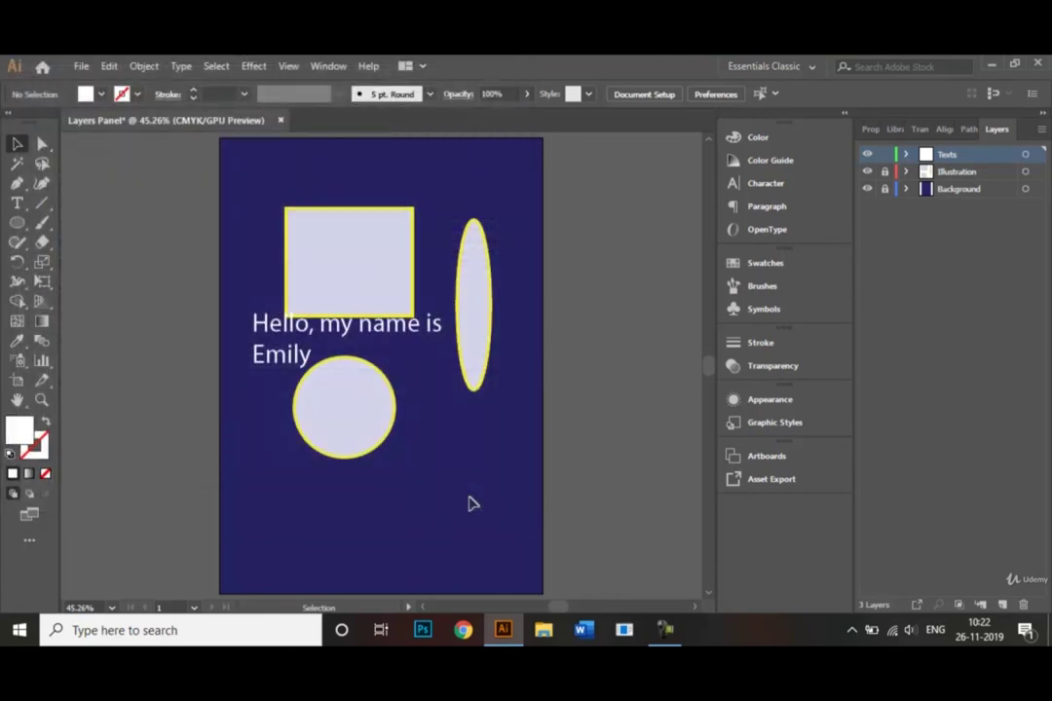